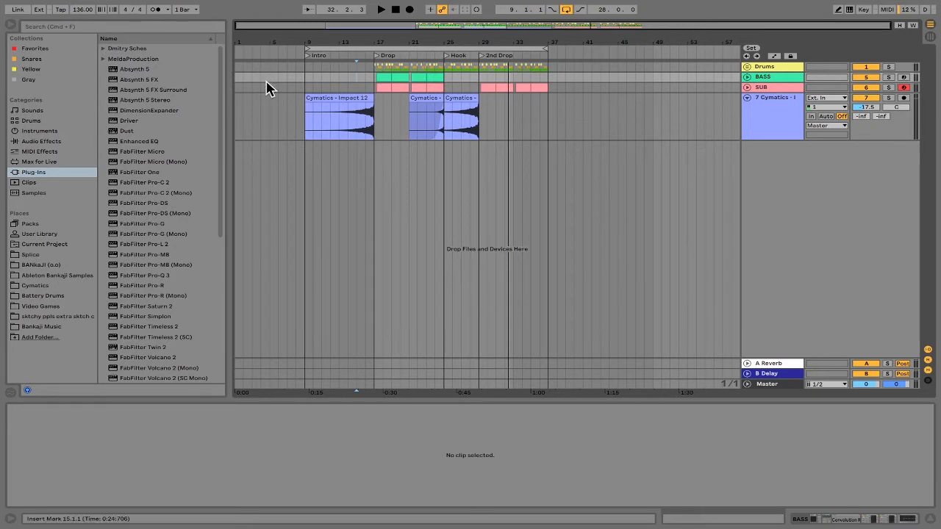
Step: Play the arrangement from the start of the Drop section at bar 17
click(305, 131)
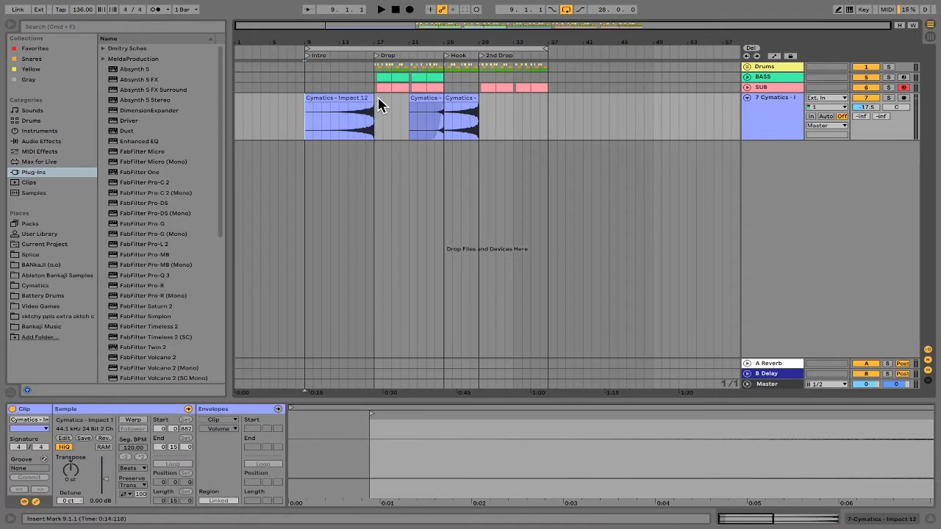
click(376, 125)
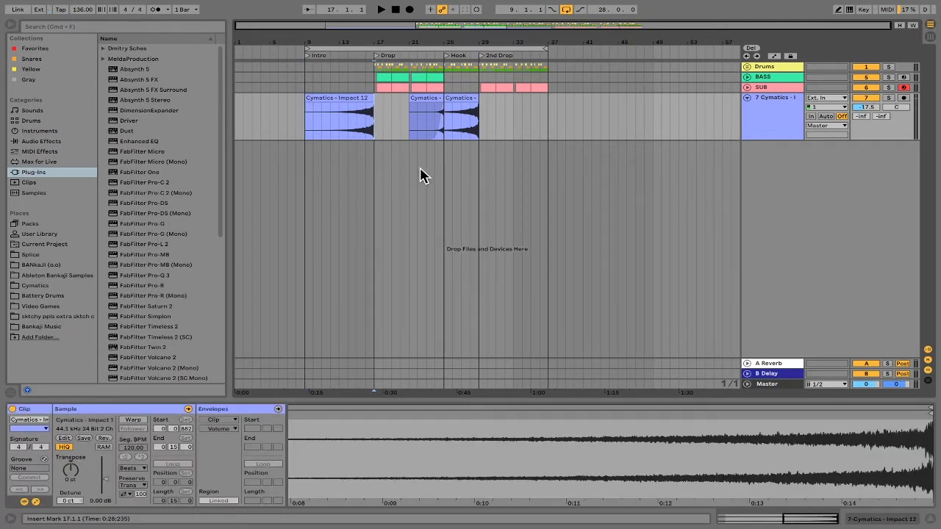
key(space)
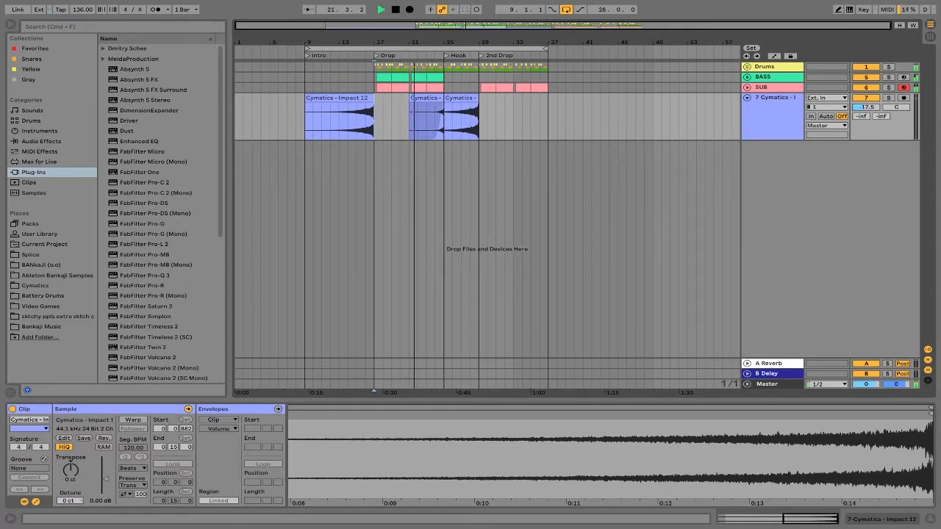
click(355, 164)
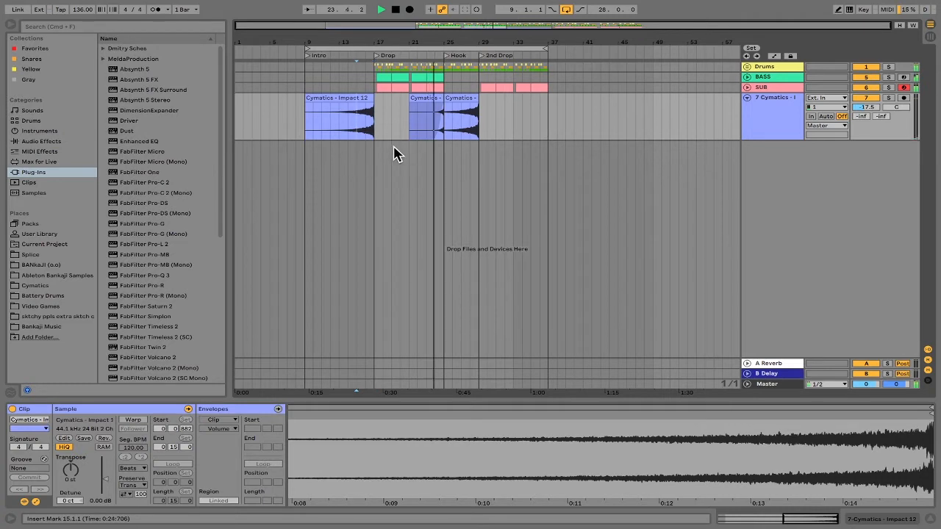
key(space)
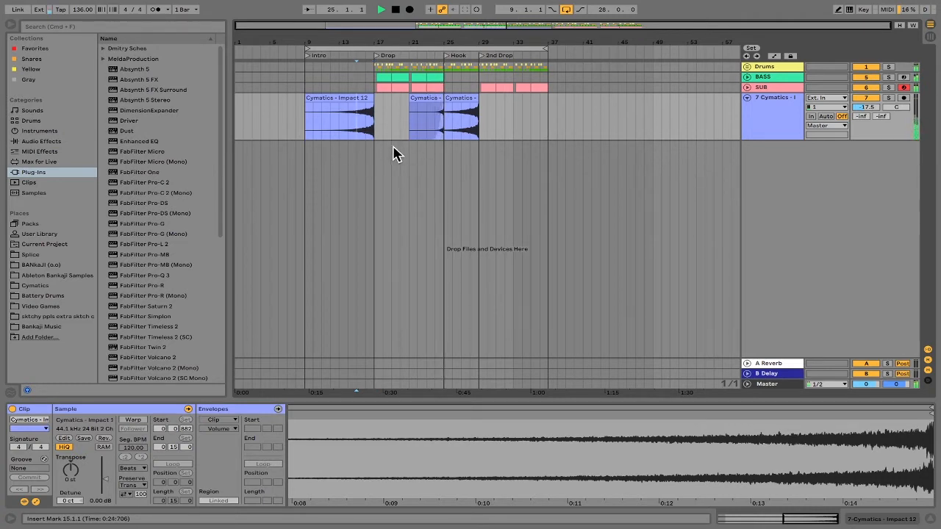
click(302, 121)
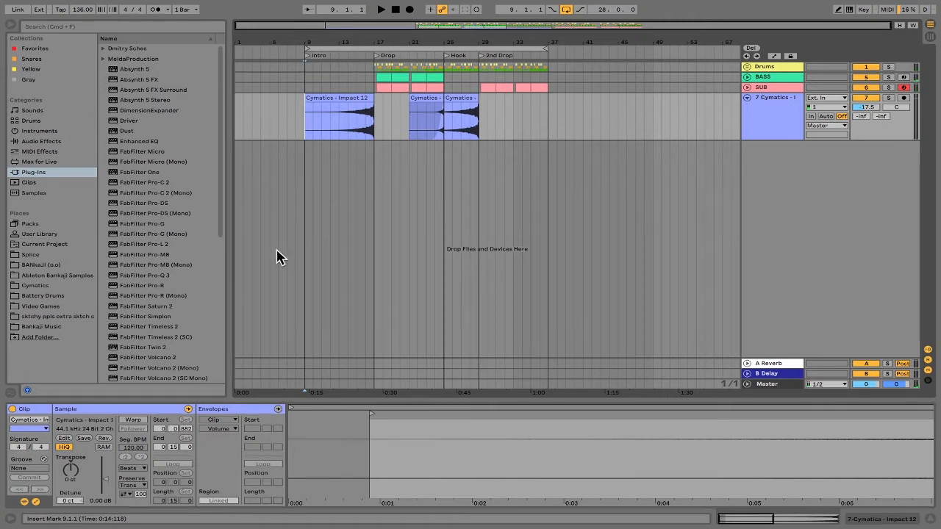
Step: Search all browser results for "impacts" and preview Cymatics - Impacts 3.wav and the Drop Impacts Fills sample
click(116, 26)
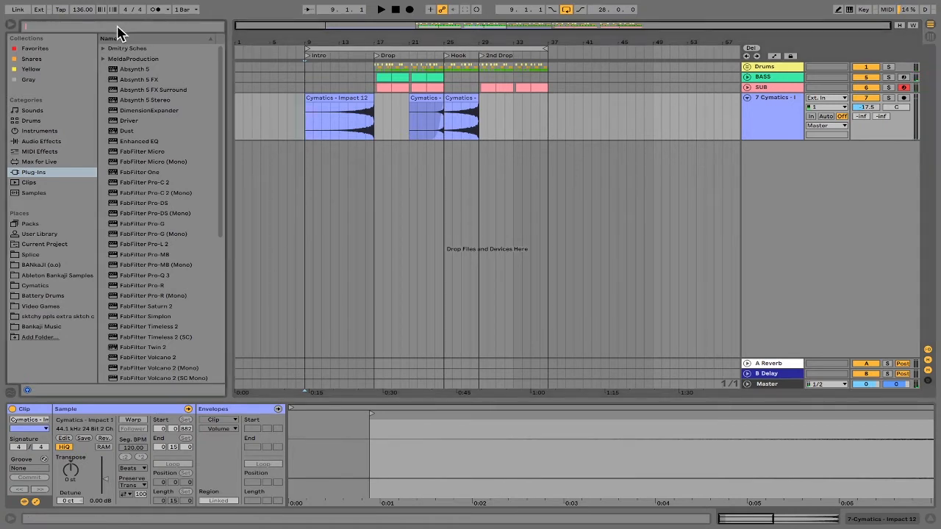
text(impacts)
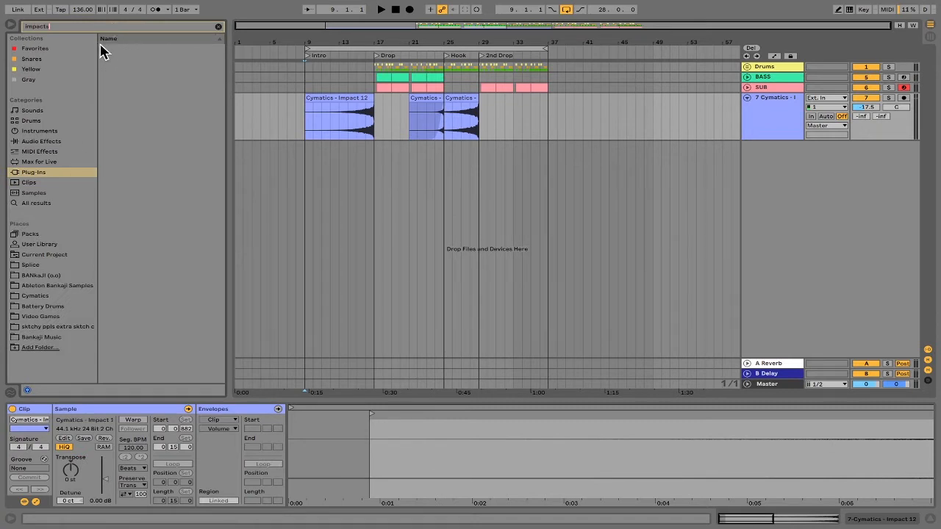
click(39, 205)
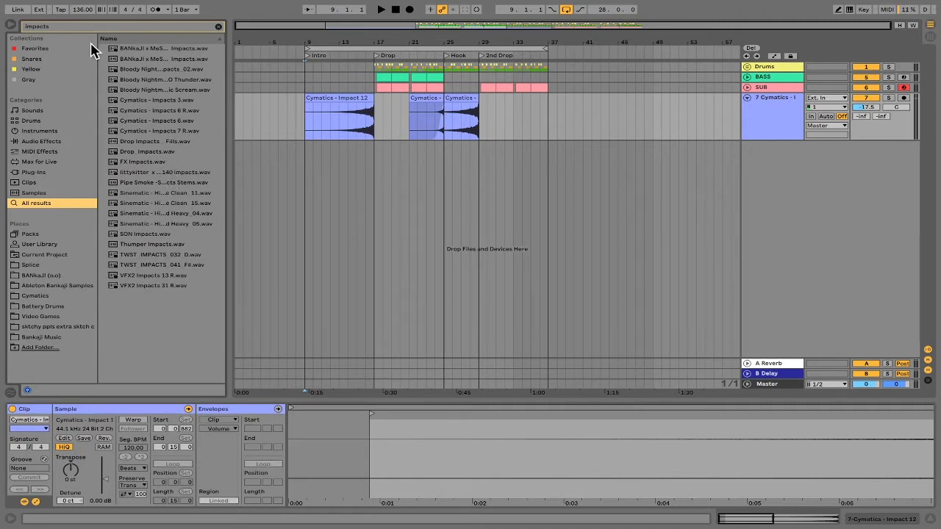
click(140, 100)
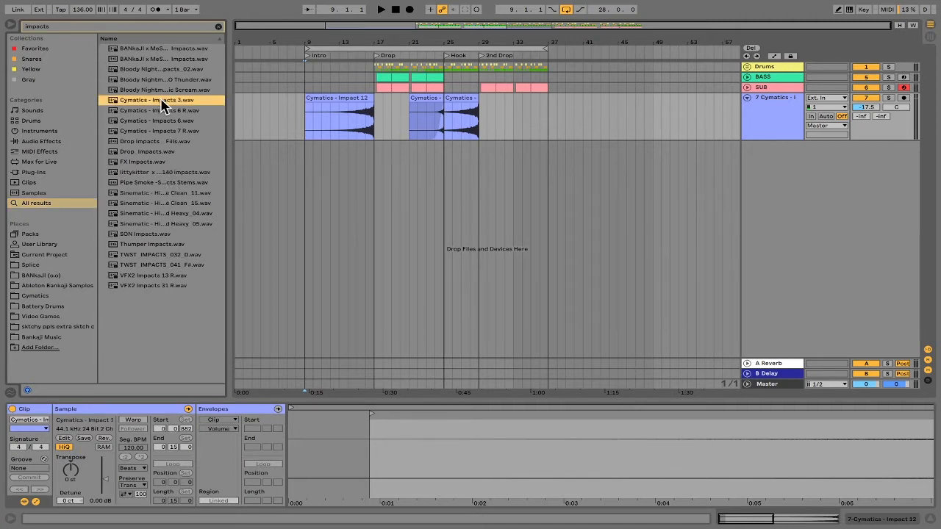
click(180, 142)
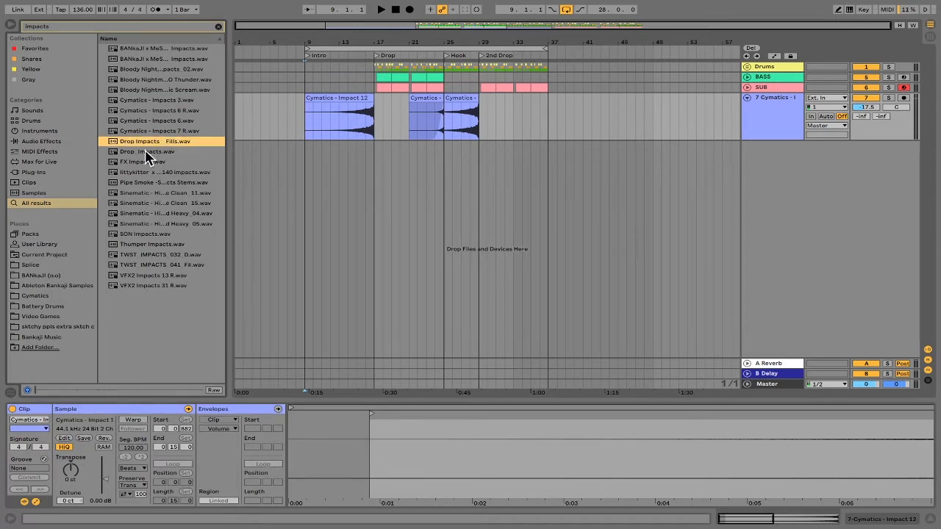
Step: Broaden the browser search to "impact" and preview Cymatics samples, including Impact 73.wav and Impacts 6.wav
click(83, 27)
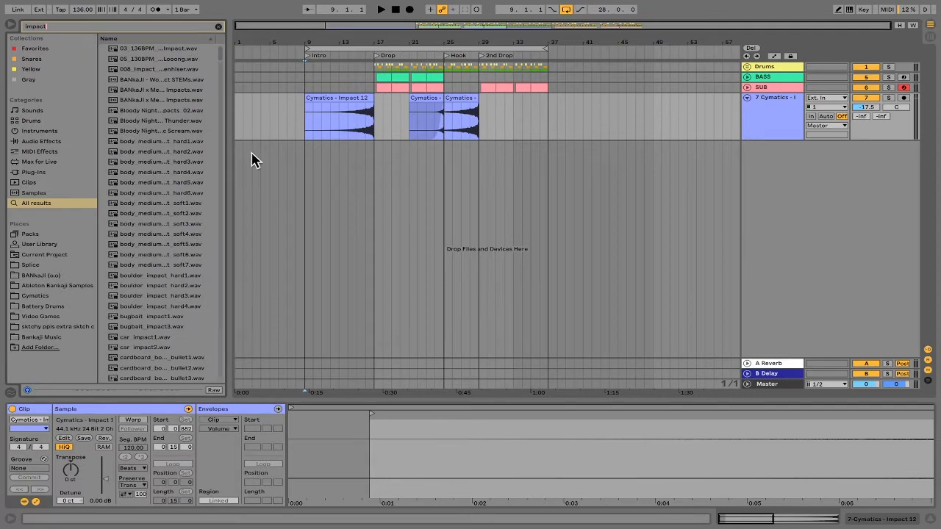
drag(221, 60, 216, 202)
scroll(200, 199, up, 15)
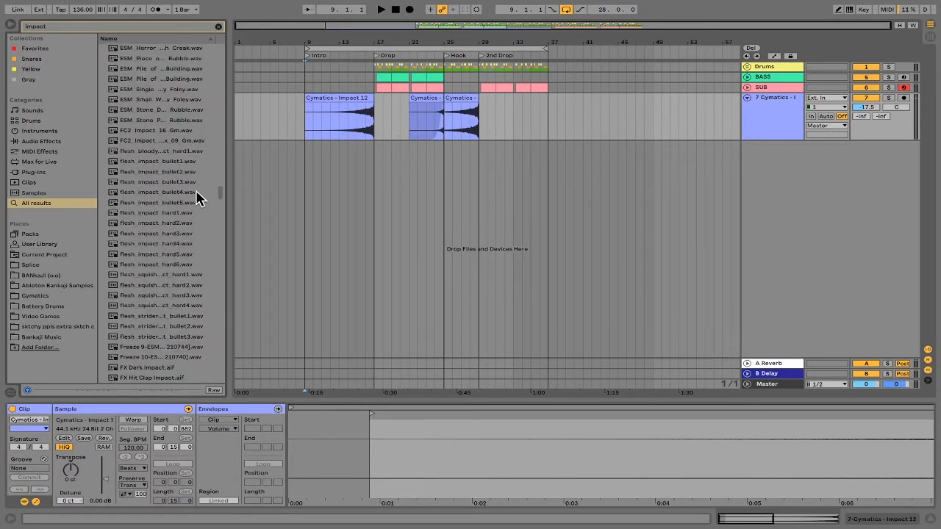
click(158, 191)
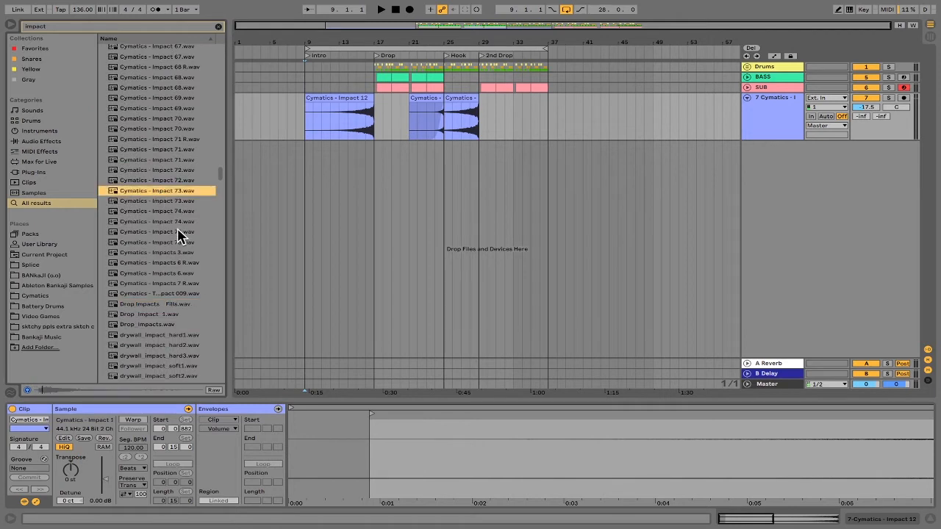
click(177, 233)
click(176, 275)
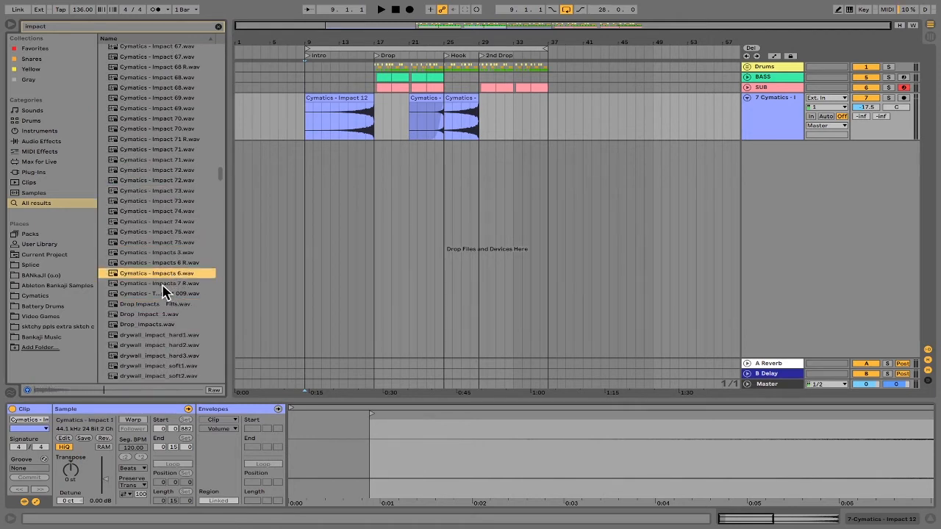
Step: Place Cymatics - Impacts 6.wav at bar 13 on a new audio track and turn off its warping
drag(149, 280, 343, 195)
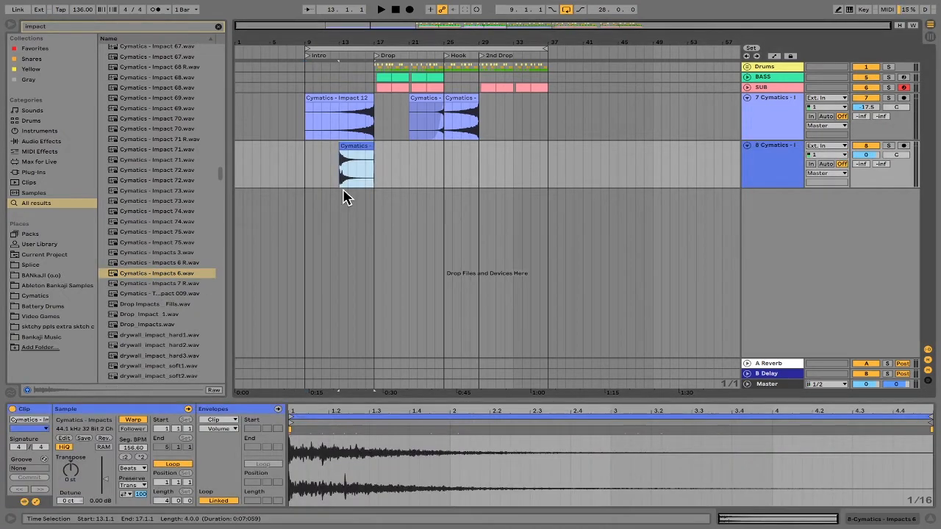
click(141, 422)
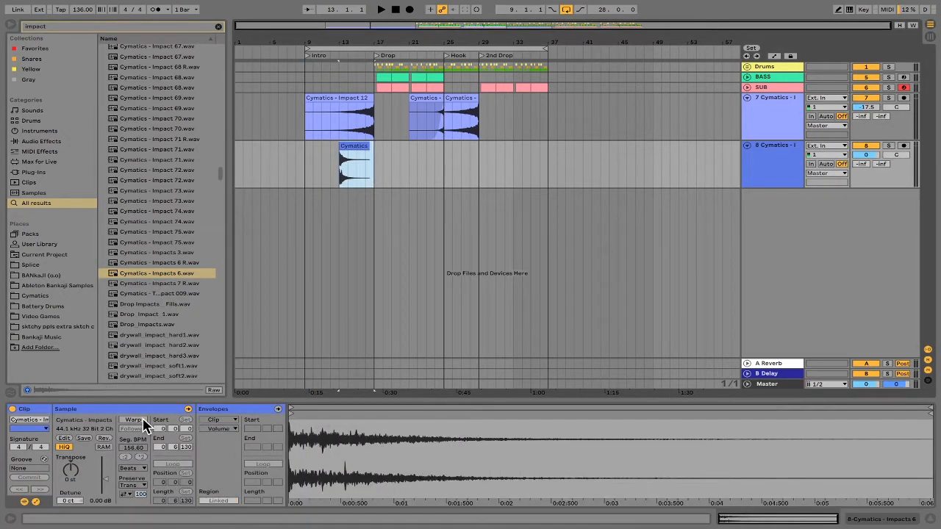
Step: Make the Impacts 6 clip a three-bar reversed impact that ends at the Drop marker at bar 17
click(353, 147)
drag(363, 146, 359, 146)
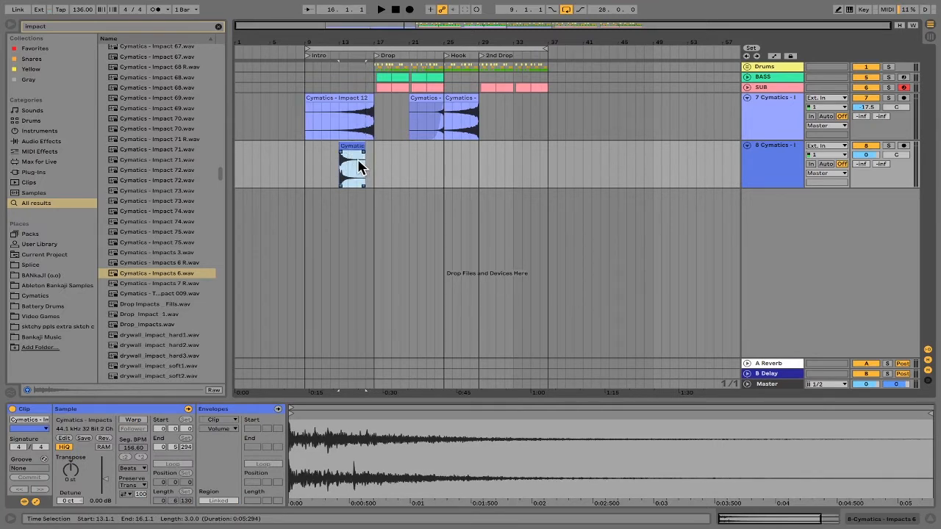
key(r)
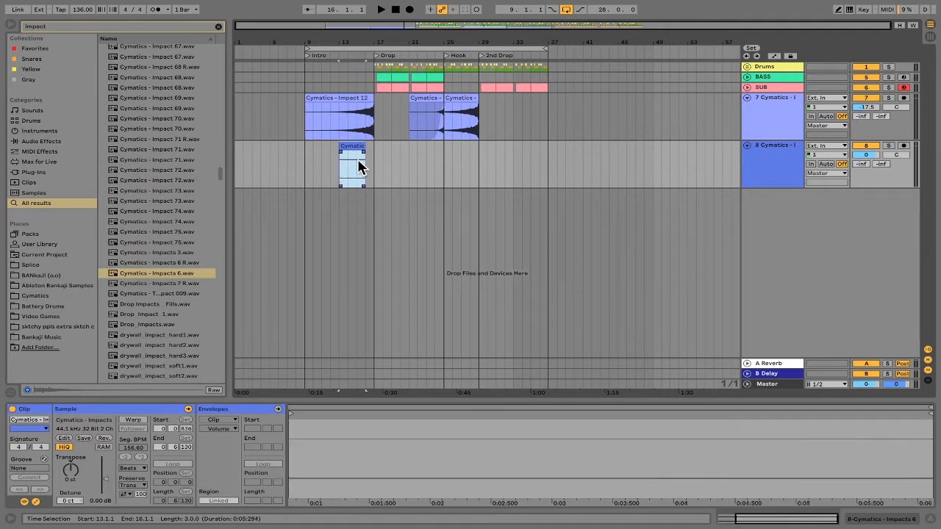
drag(351, 144, 368, 178)
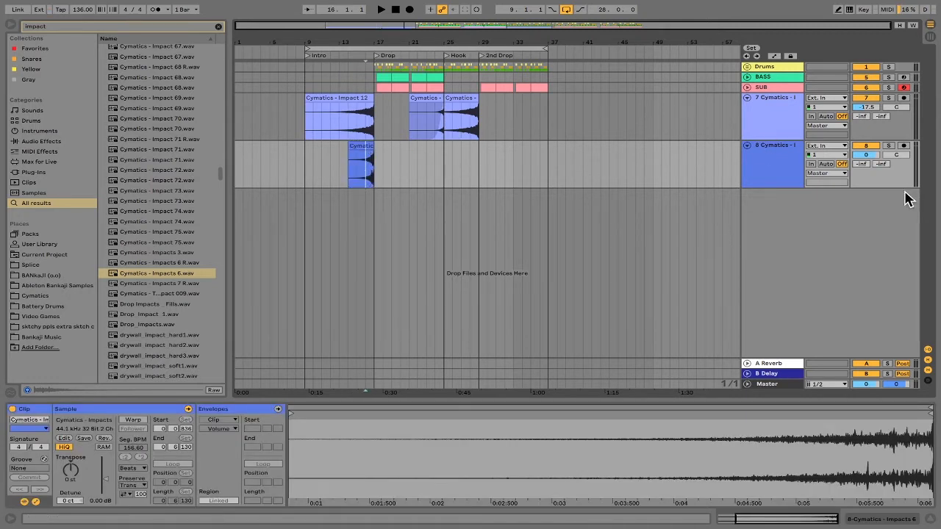
Step: Set the Impacts 6 track to -17.2 dB and 31L, pan the Impact 12 track to 36R, and audition from bar 14
drag(867, 154, 868, 173)
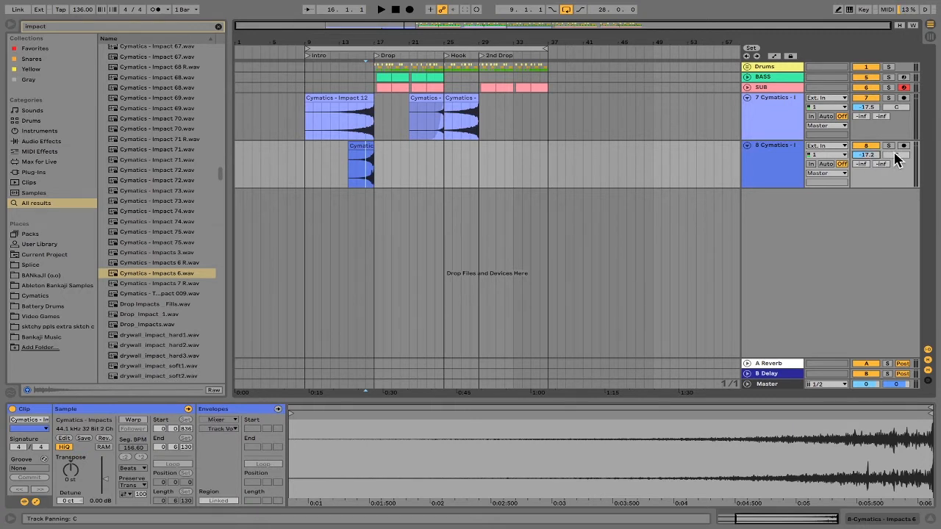
drag(896, 158, 896, 173)
drag(897, 107, 897, 105)
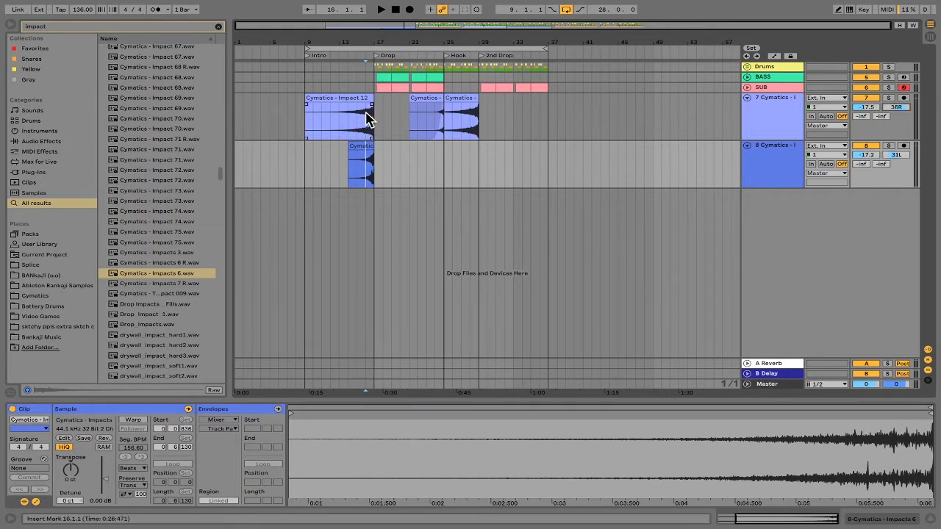
click(348, 87)
key(space)
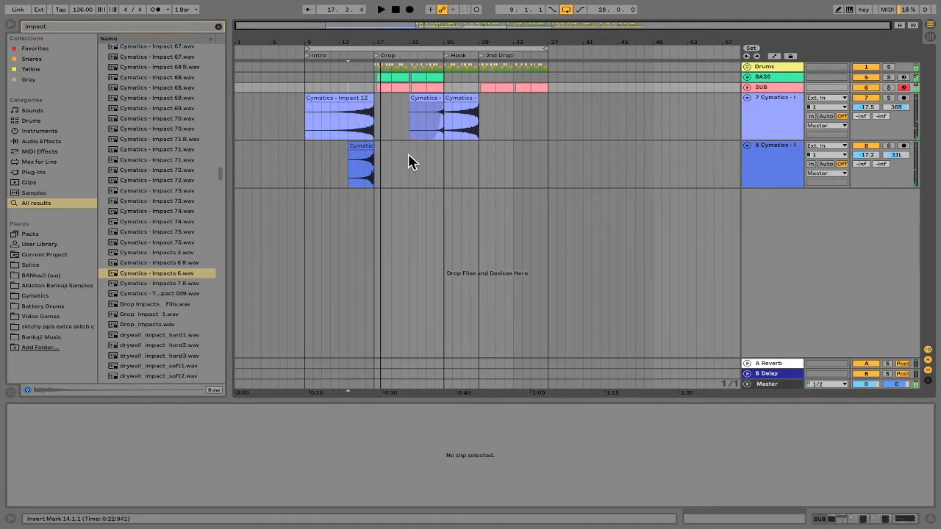
Step: Group the two Cymatics impact tracks
click(761, 122)
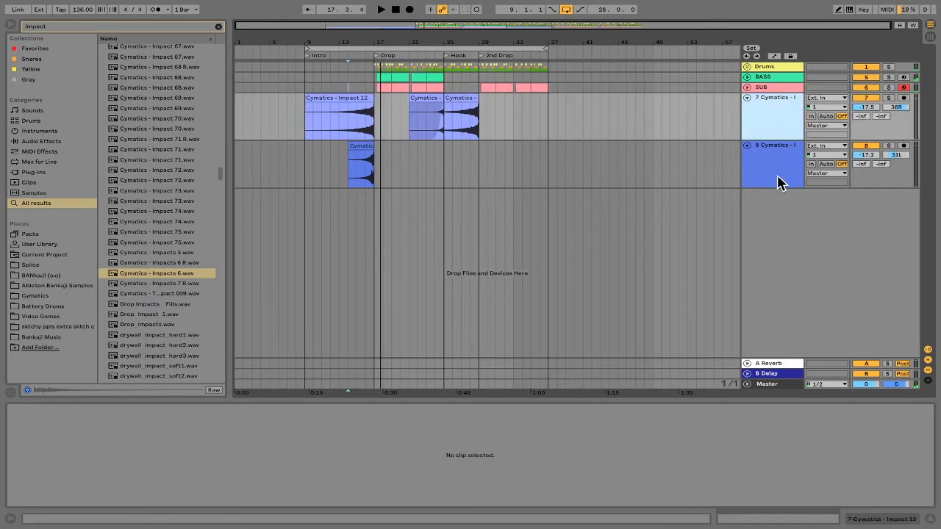
click(773, 176)
click(765, 138)
click(772, 169)
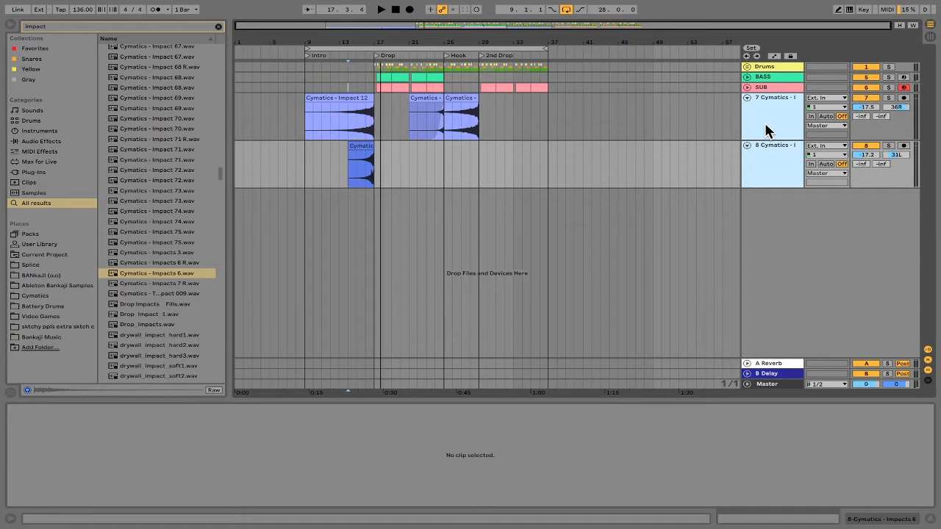
right_click(764, 120)
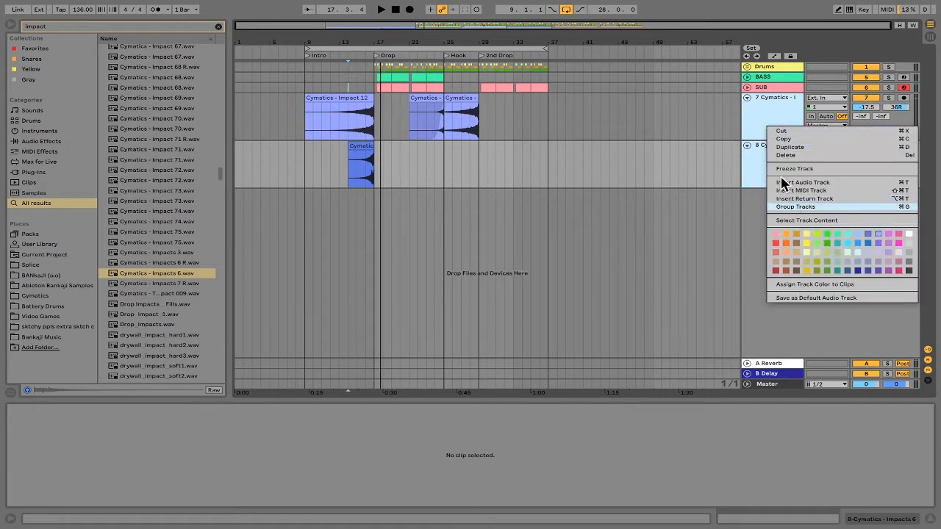
click(795, 206)
Step: Rename the new track group to Impacts and color it yellow
right_click(764, 118)
click(765, 103)
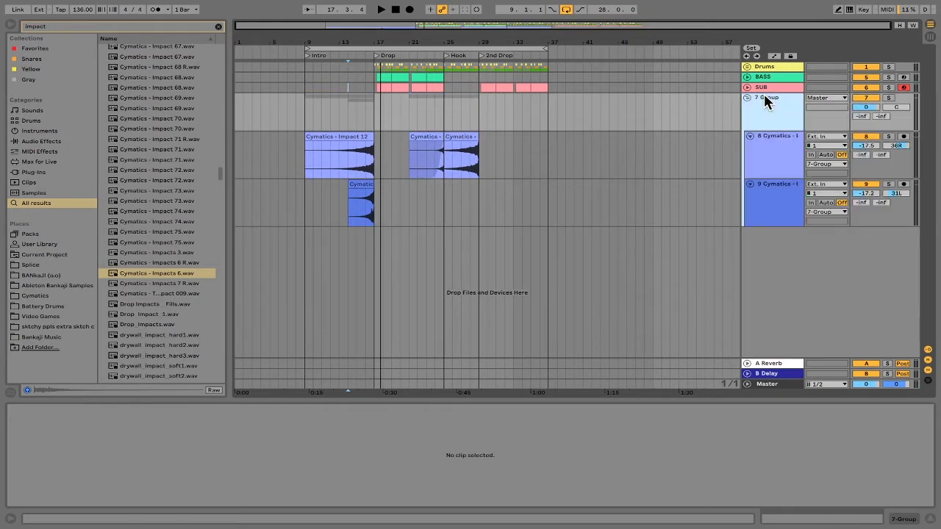
right_click(770, 101)
click(795, 145)
key(Return)
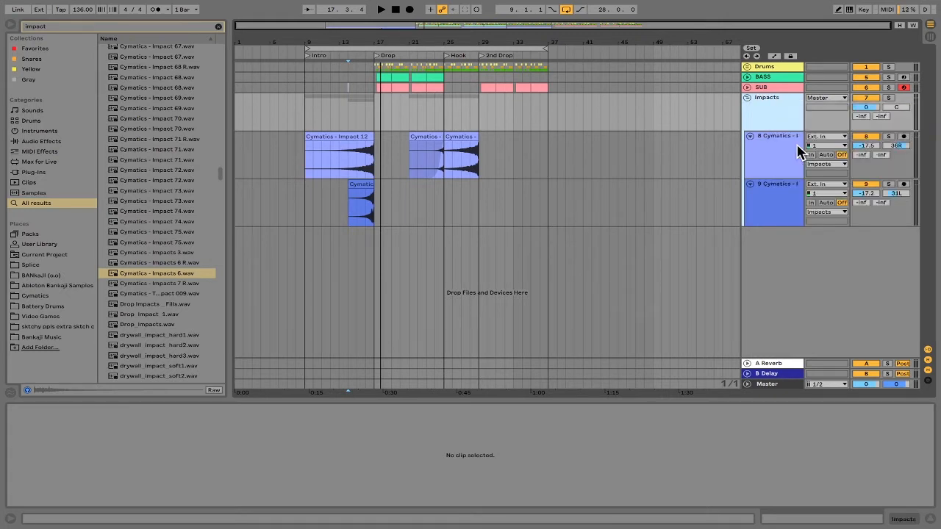
right_click(769, 125)
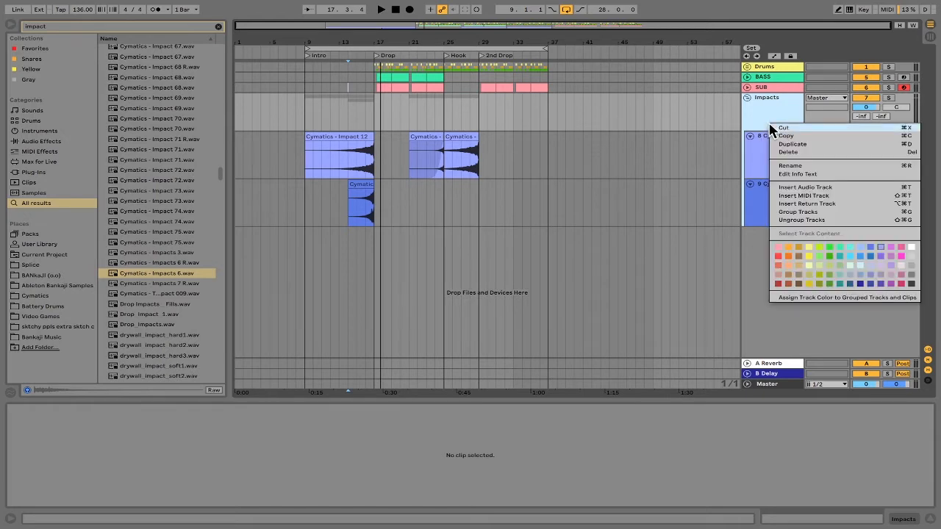
click(808, 246)
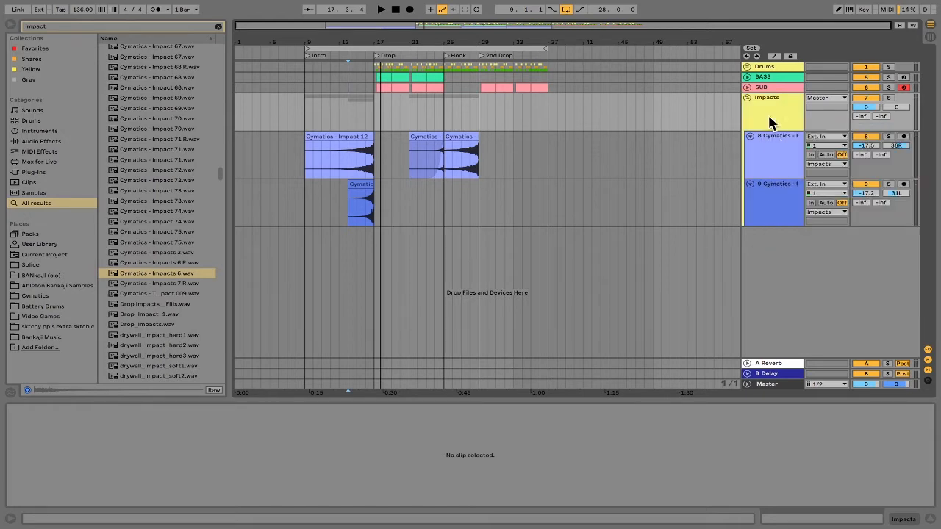
Step: Recolor the Drums group orange and the BASS track purple
click(780, 70)
right_click(783, 69)
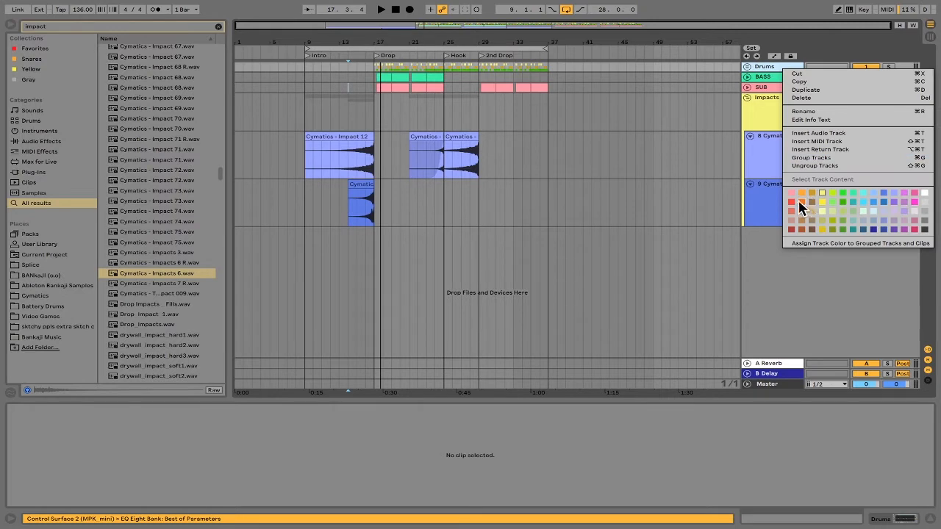
click(799, 202)
click(783, 82)
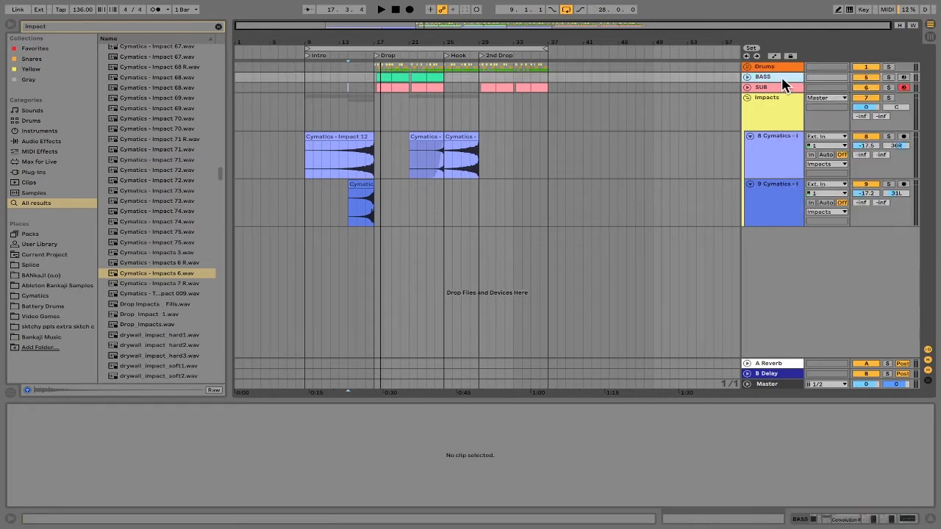
right_click(777, 79)
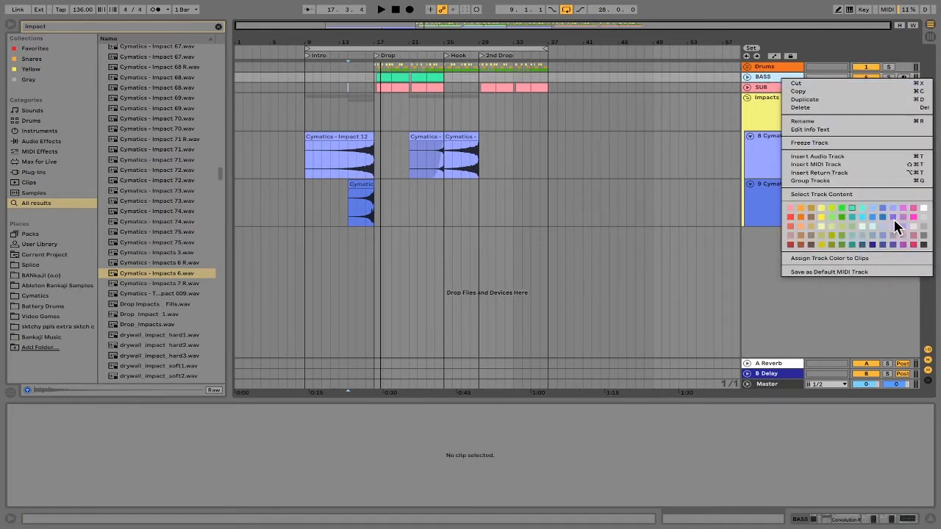
click(896, 222)
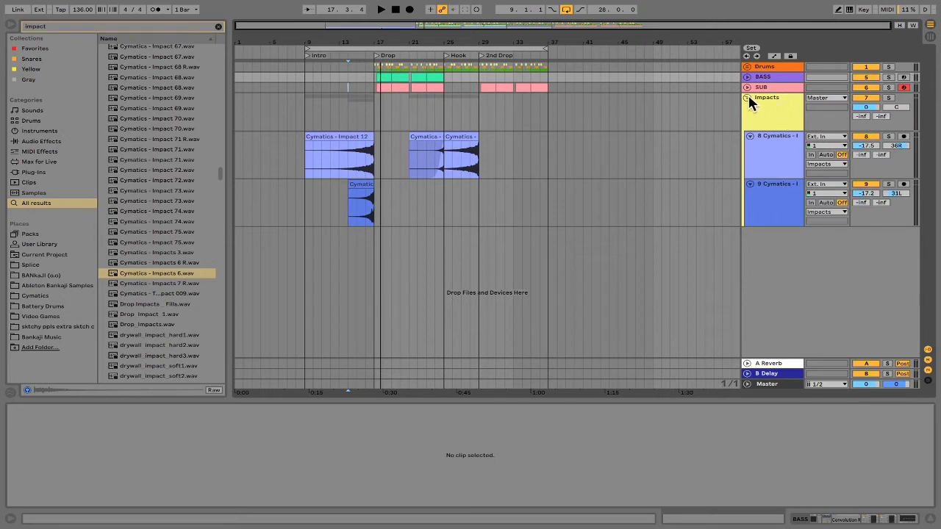
click(303, 113)
click(355, 110)
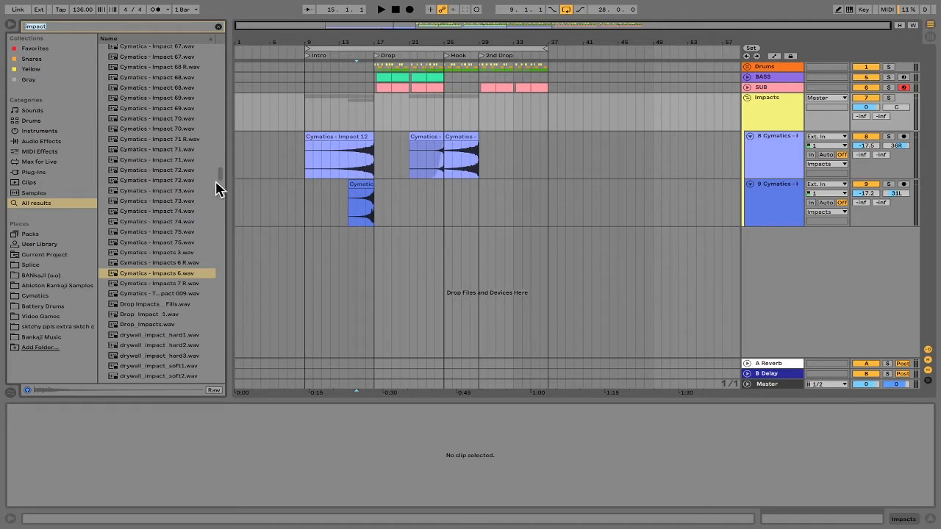
Step: Search the browser for "oper" and add the Operator instrument on a new track below the impact tracks
drag(221, 179, 231, 46)
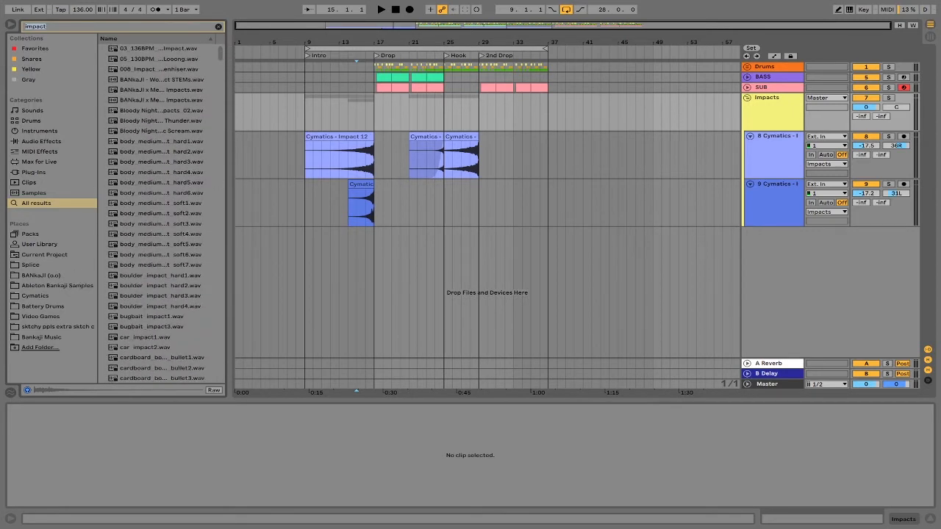
click(124, 27)
text(oper)
click(131, 48)
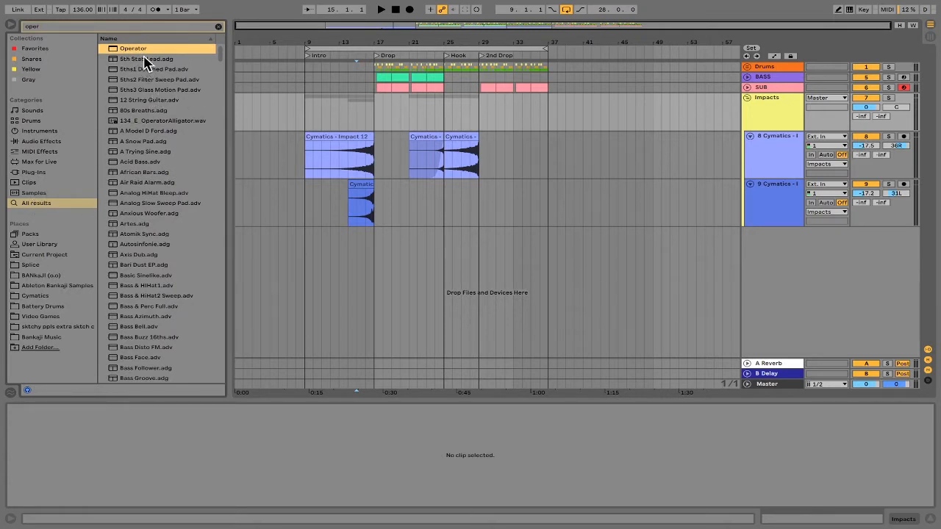
drag(140, 57, 773, 250)
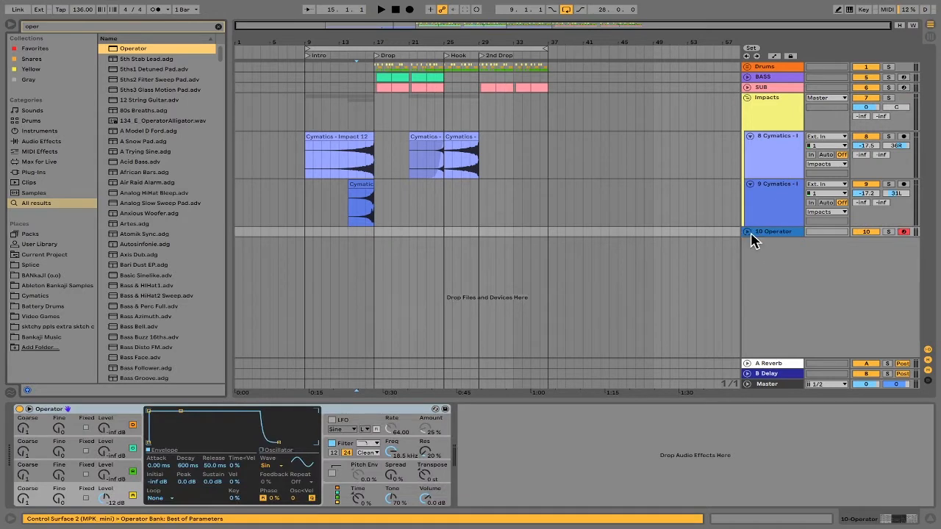
Step: Set Operator's oscillator waveform to Noise White and enable the computer MIDI keyboard
click(278, 466)
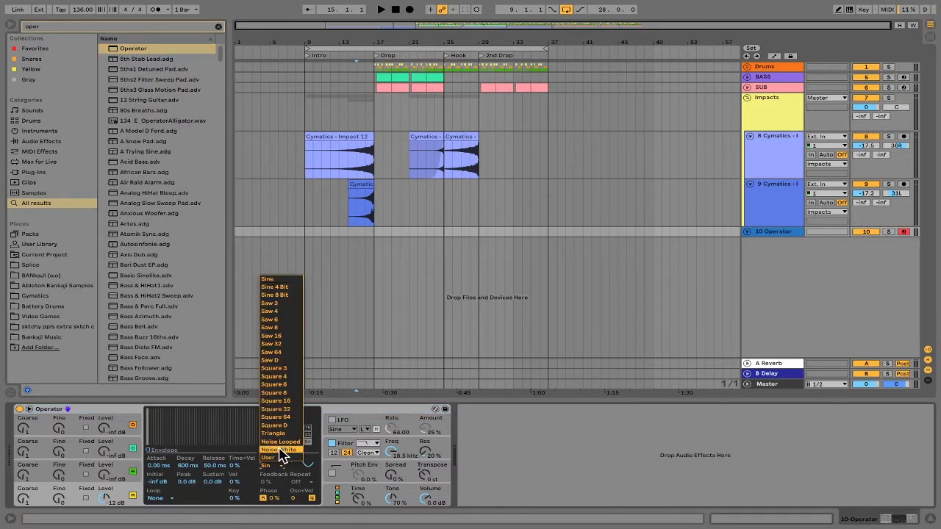
click(281, 452)
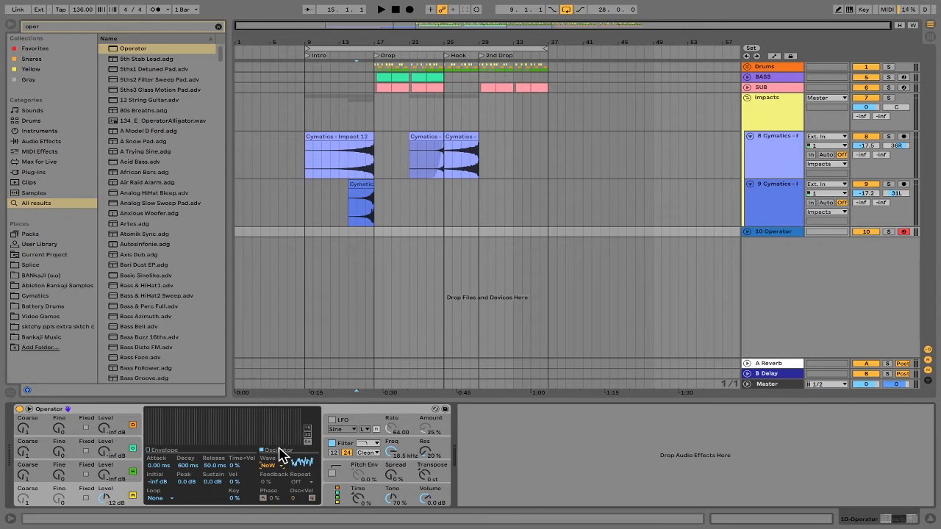
click(860, 11)
click(861, 11)
click(851, 10)
Step: Unfold the Operator track and create an empty MIDI clip on it from bar 9 to bar 17
click(747, 232)
click(306, 255)
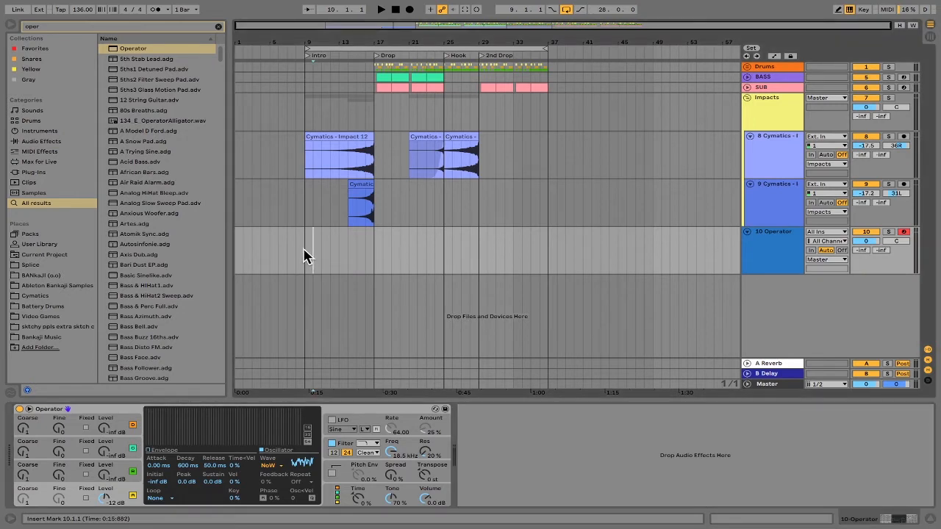
drag(305, 259, 378, 259)
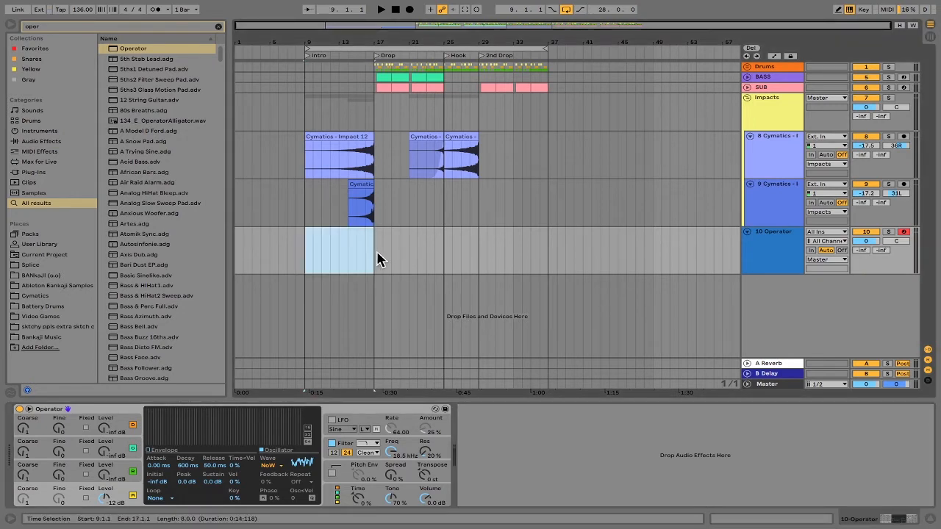
key(ctrl+shift+m)
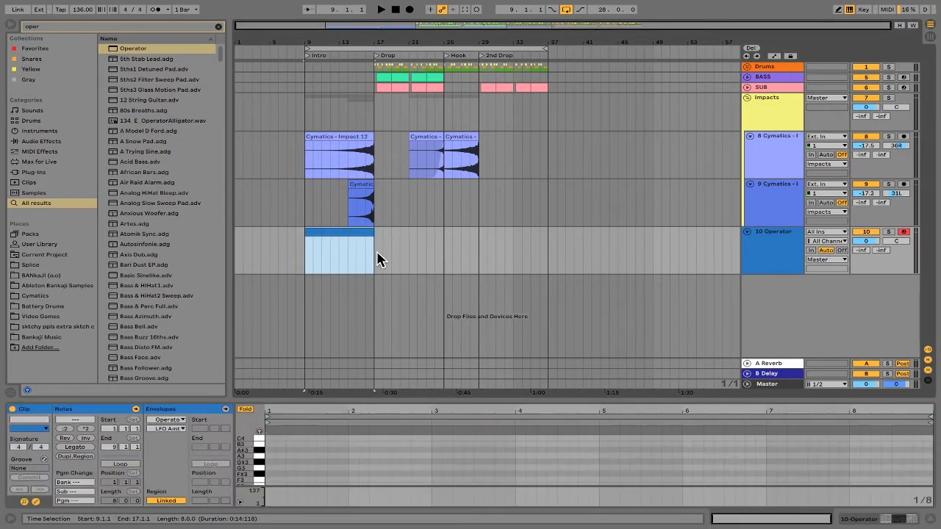
Step: Add a G3 note that sustains through all eight bars of the new Operator clip
click(269, 471)
scroll(270, 471, down, 1)
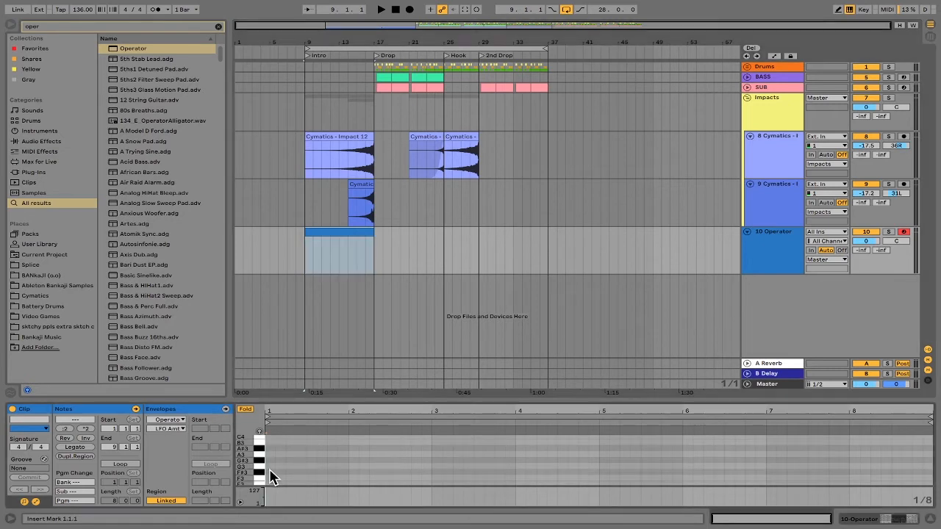
double_click(269, 466)
drag(269, 466, 932, 466)
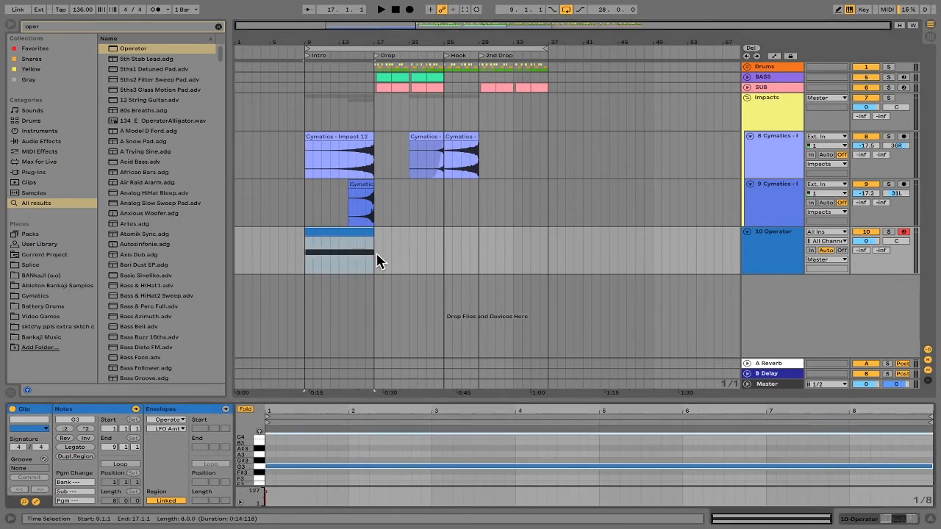
Step: Solo the Operator track and audition the white noise from bar 9
click(314, 265)
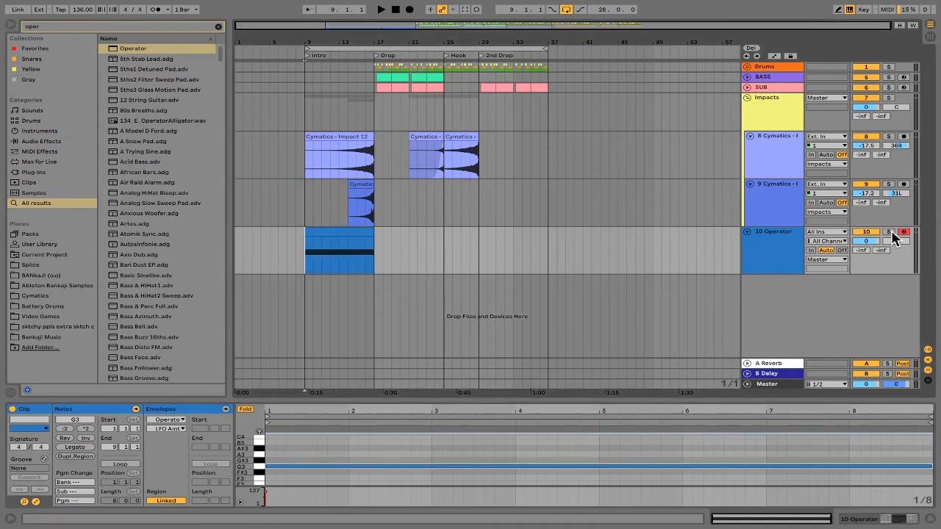
click(889, 232)
key(space)
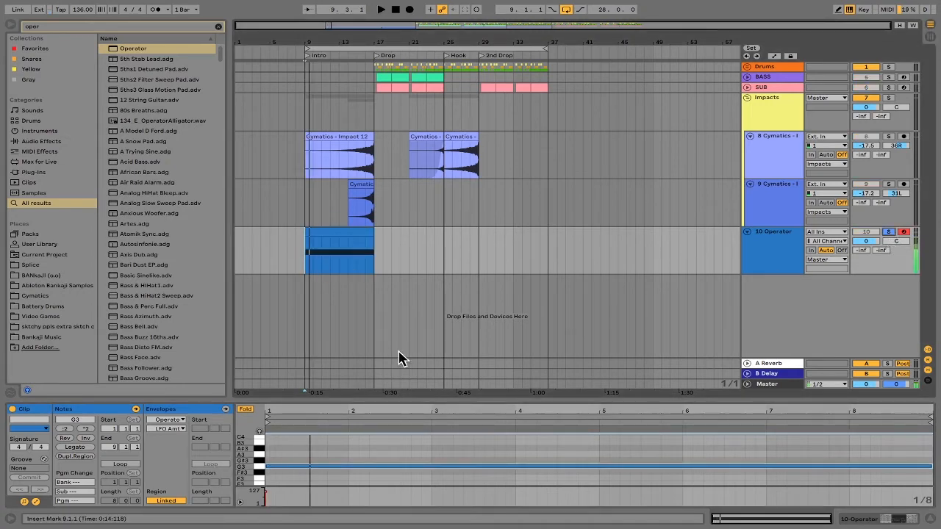
Step: Search the browser for "auto" and add Auto Filter after Operator in the track's device chain
click(777, 252)
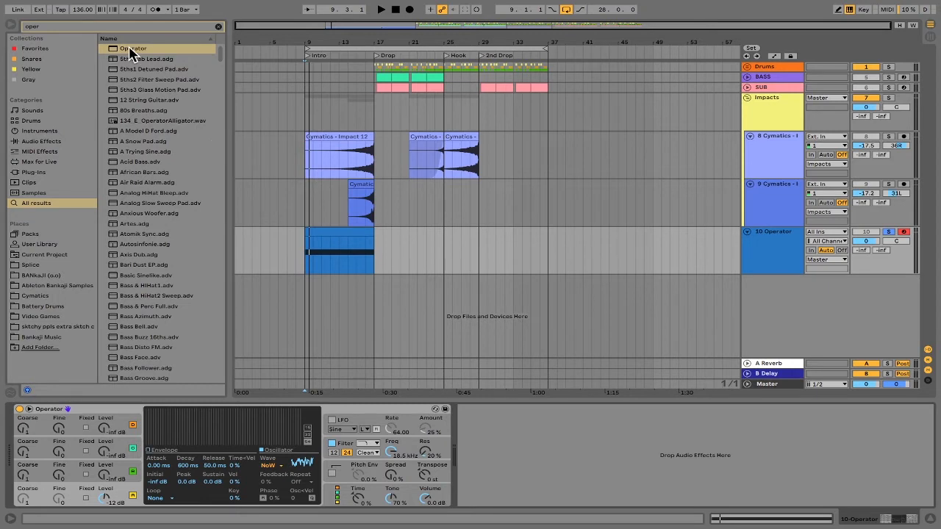
click(219, 26)
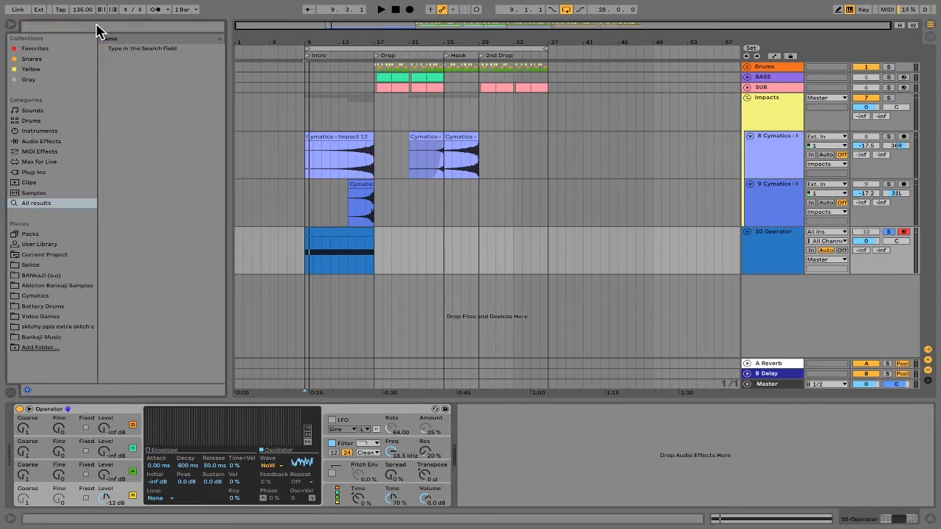
click(97, 27)
text(auto)
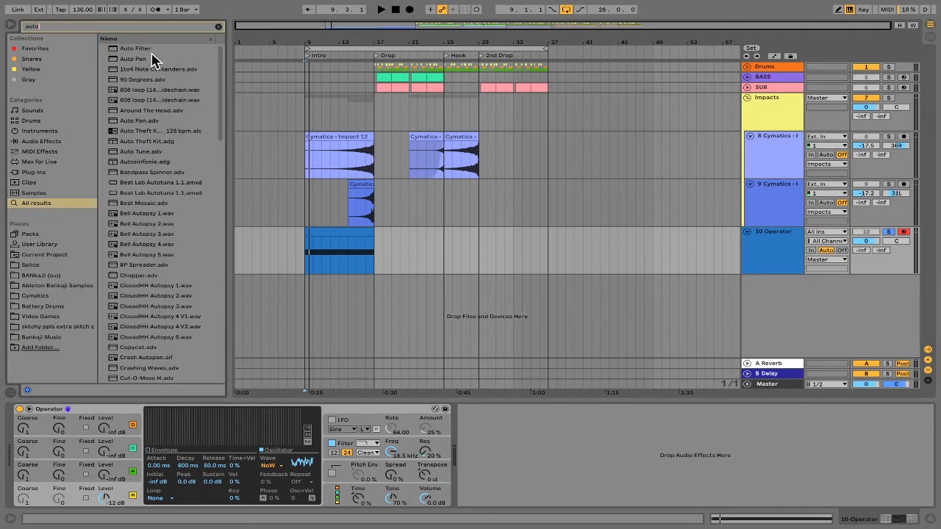
double_click(152, 49)
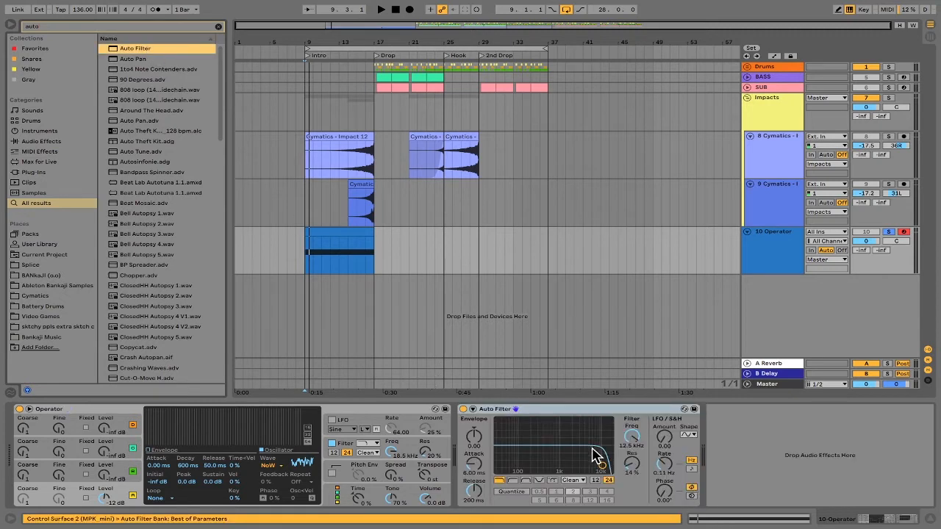
Step: Raise the Auto Filter frequency to 19.9 kHz while auditioning the noise
key(space)
mouse_move(630, 439)
mouse_down()
mouse_move(631, 450)
mouse_move(636, 432)
mouse_up()
key(space)
Step: Automate the Auto Filter frequency as a curve rising from about 26 Hz at bar 9 to 19.9 kHz at bar 17, and audition it
key(a)
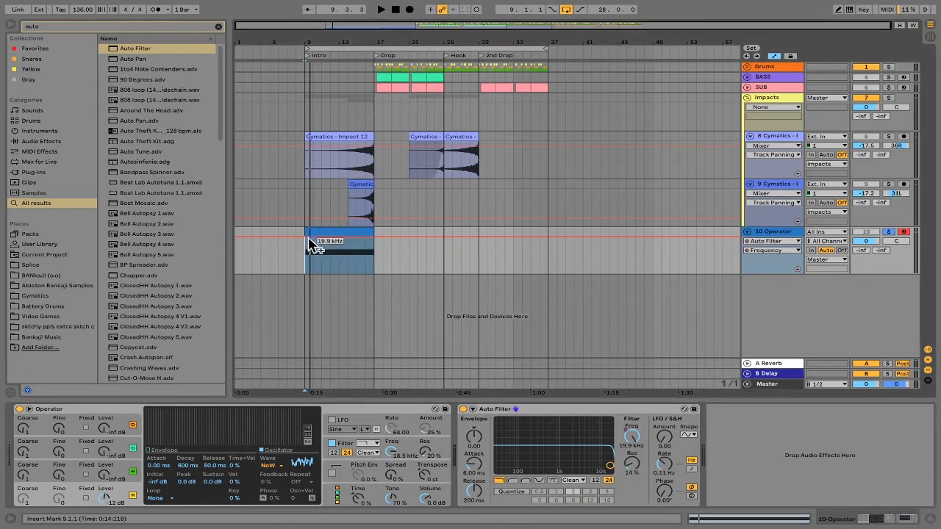
drag(308, 251, 307, 272)
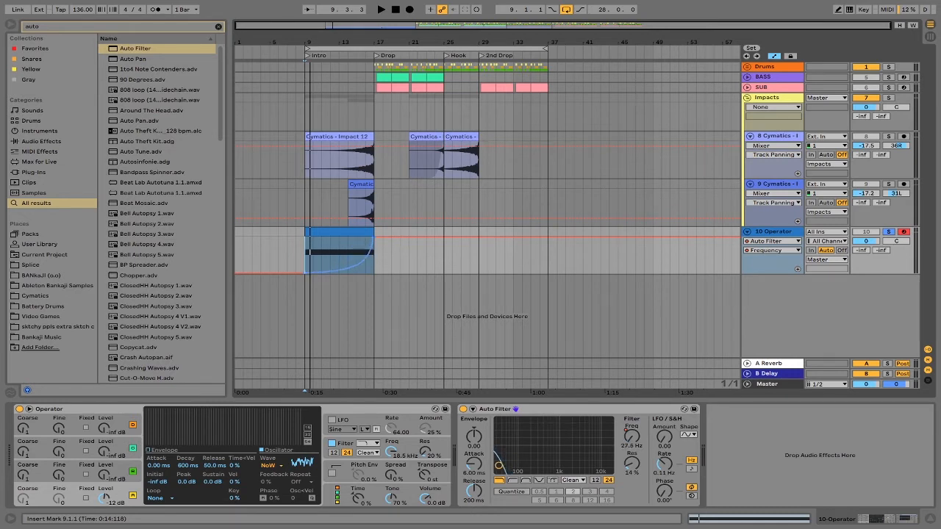
click(306, 257)
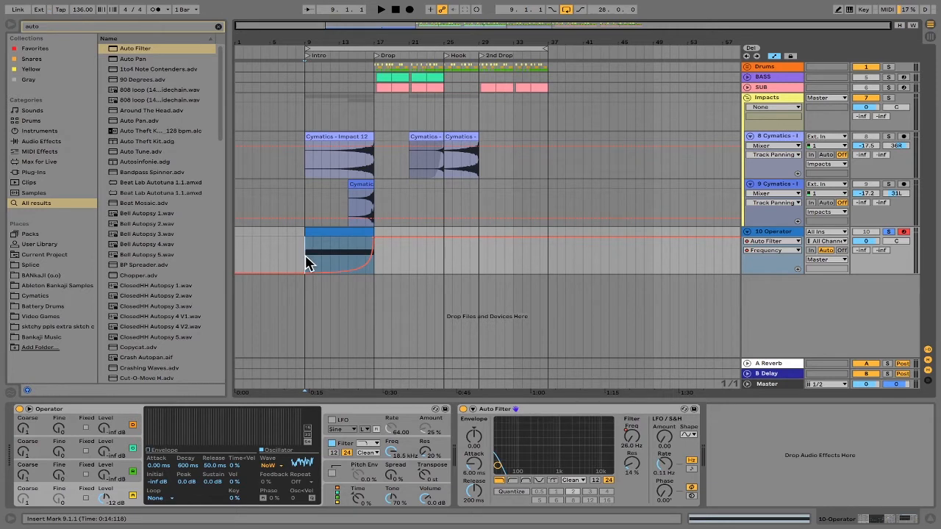
key(space)
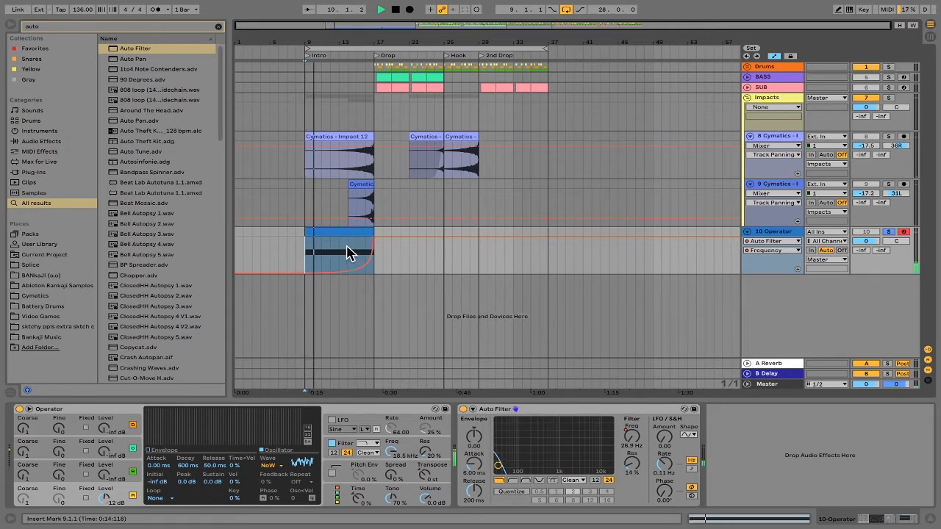
click(350, 253)
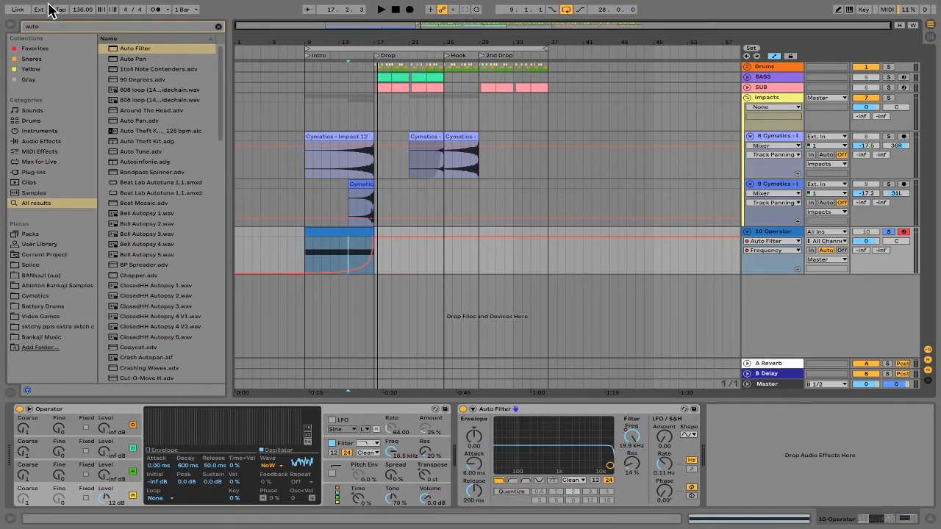
Step: Add Auto Pan after Auto Filter on the Operator track and audition the noise from bar 14
double_click(136, 60)
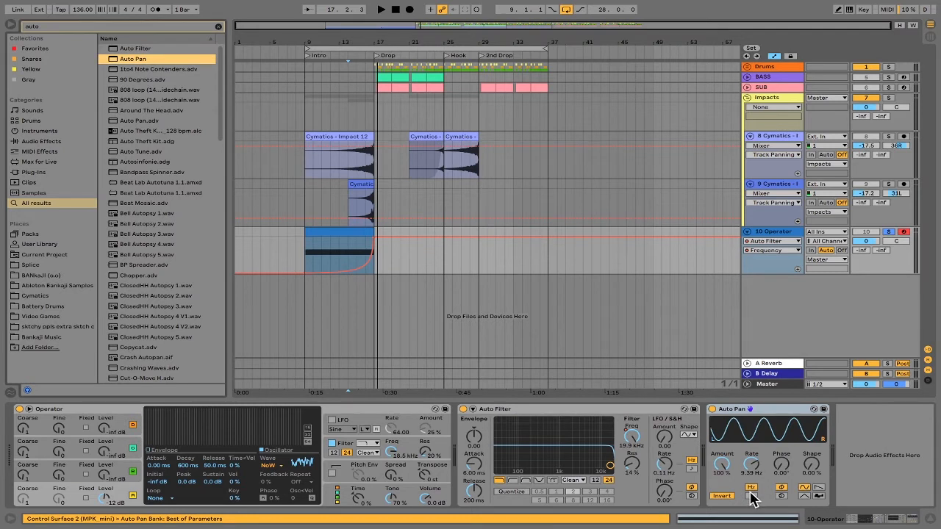
key(space)
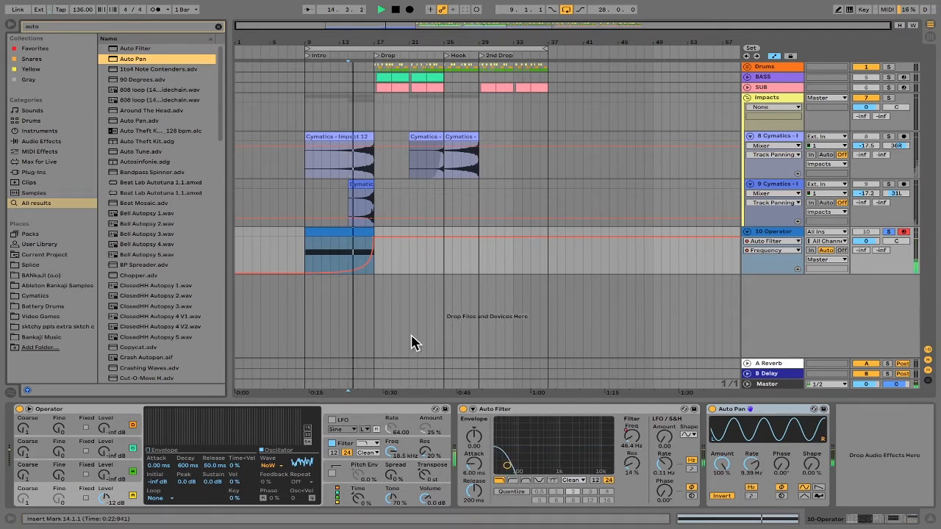
click(365, 249)
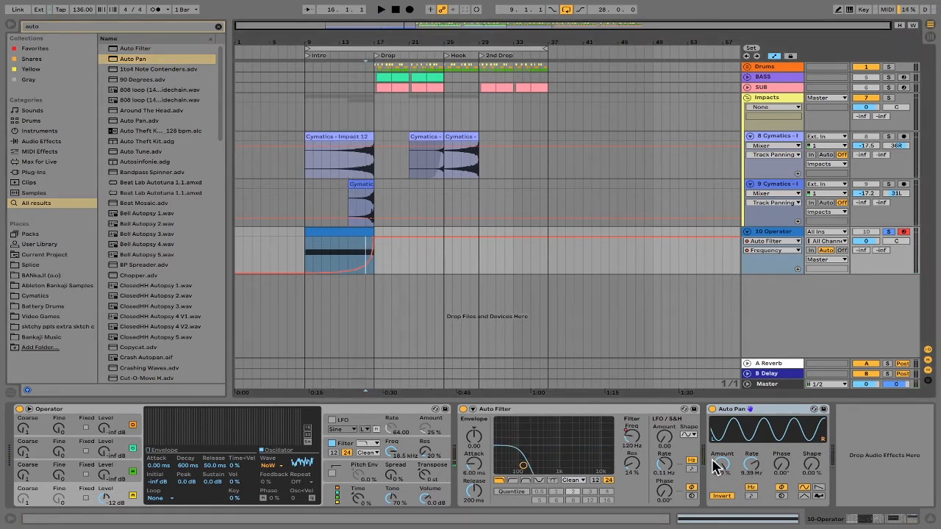
Step: Audition different Auto Pan rates from bar 16 and set the rate to about 27.4 Hz
drag(750, 464, 751, 476)
key(space)
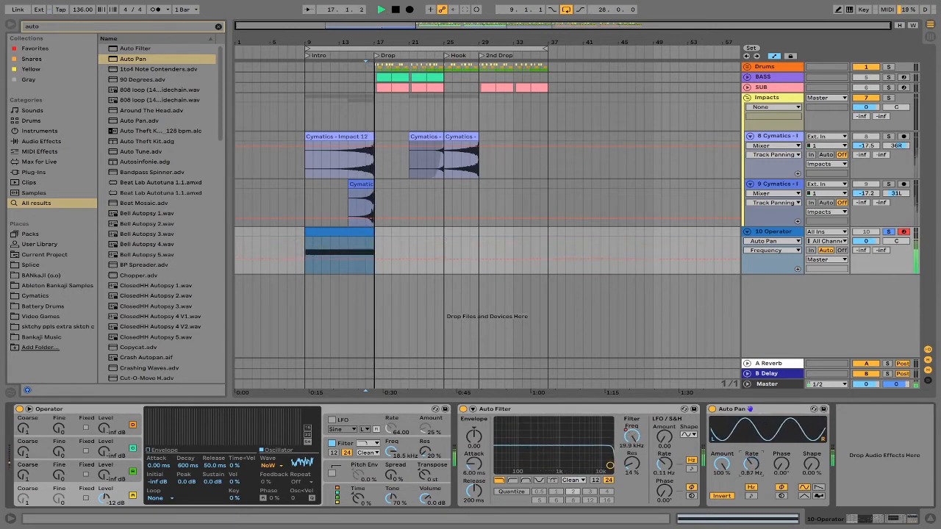
key(space)
key(space)
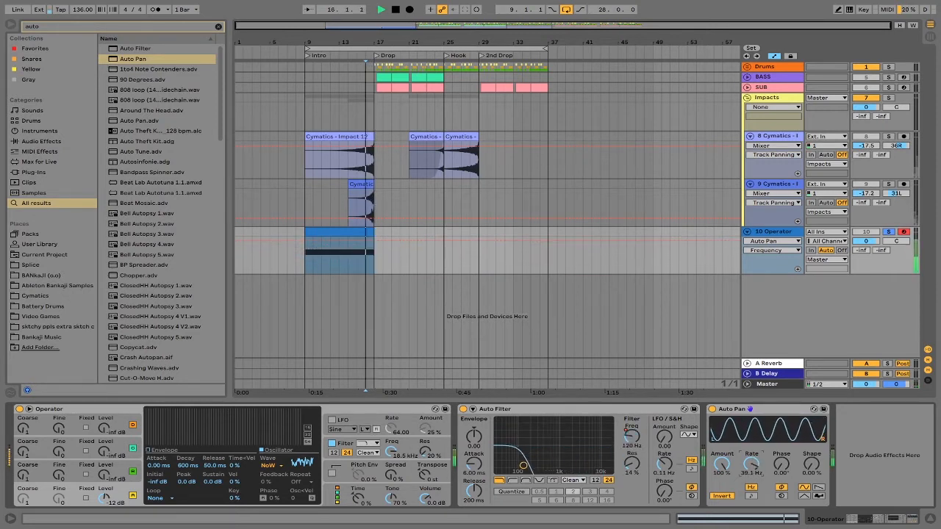
key(space)
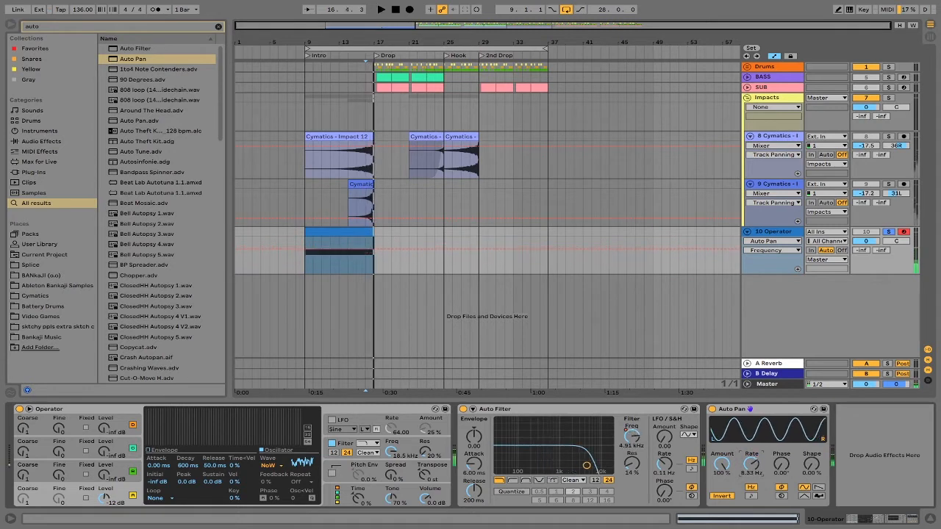
key(space)
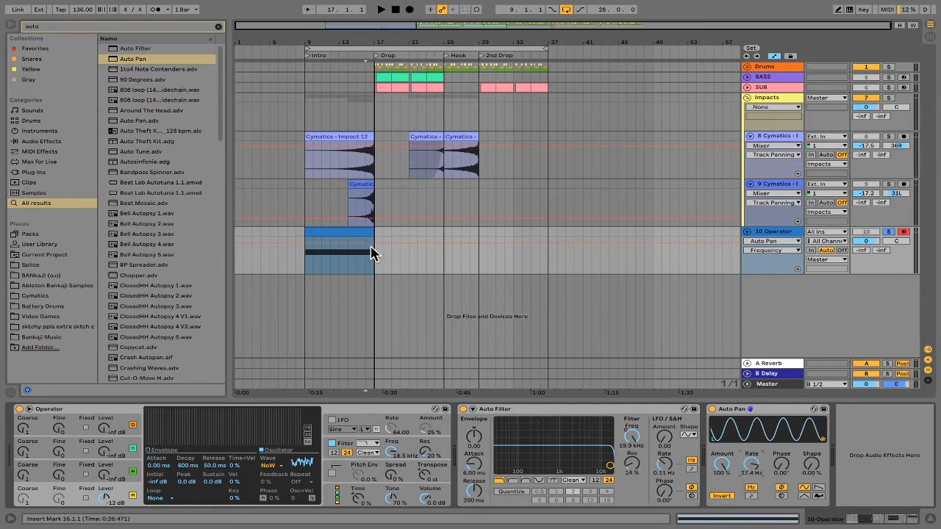
Step: Automate the Auto Pan rate to fall to 4.09 Hz between bars 16 and 17, and audition the build
drag(372, 243, 371, 253)
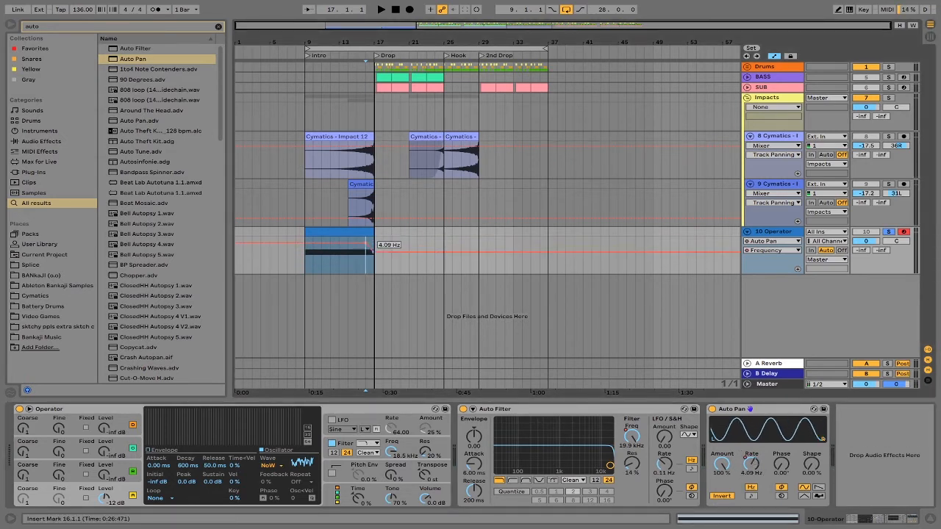
key(space)
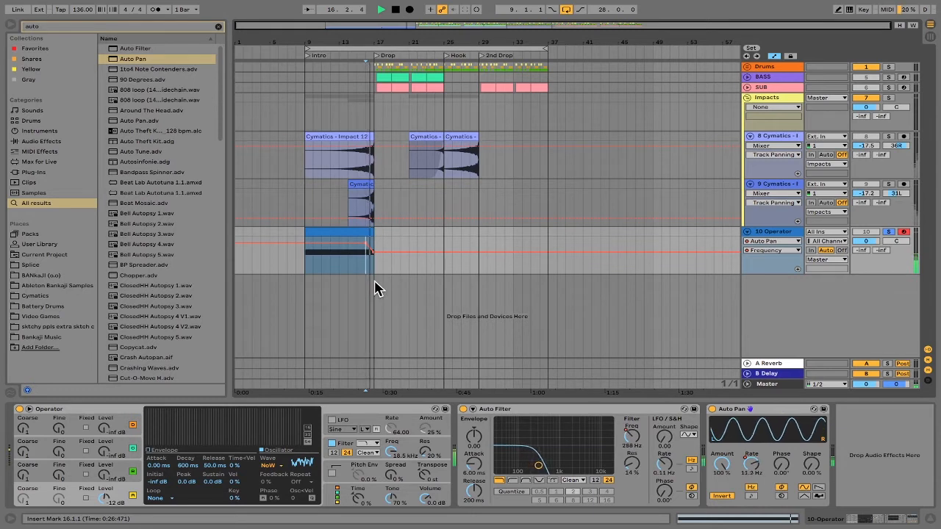
click(349, 270)
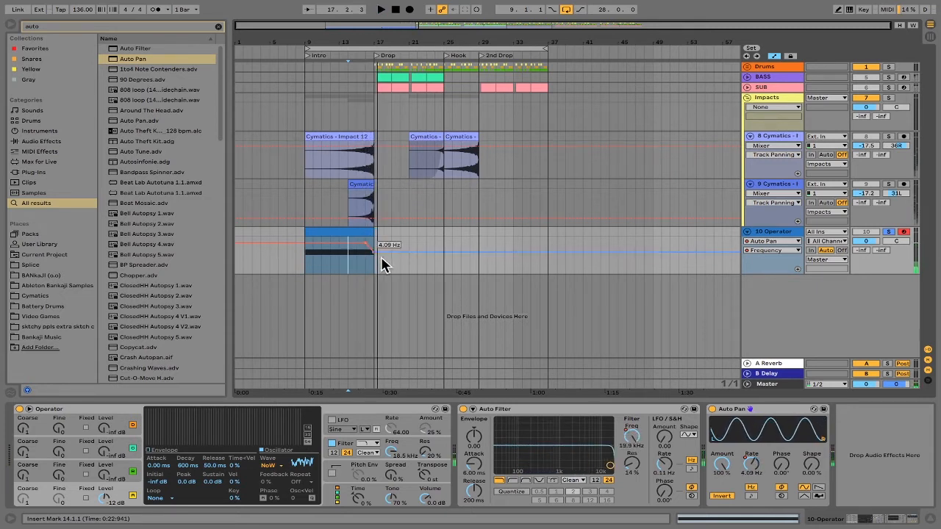
Step: Give the Auto Pan automation its own lane and reshape the Auto Filter frequency curve to rise steeply from about 90 Hz at bar 13
click(797, 270)
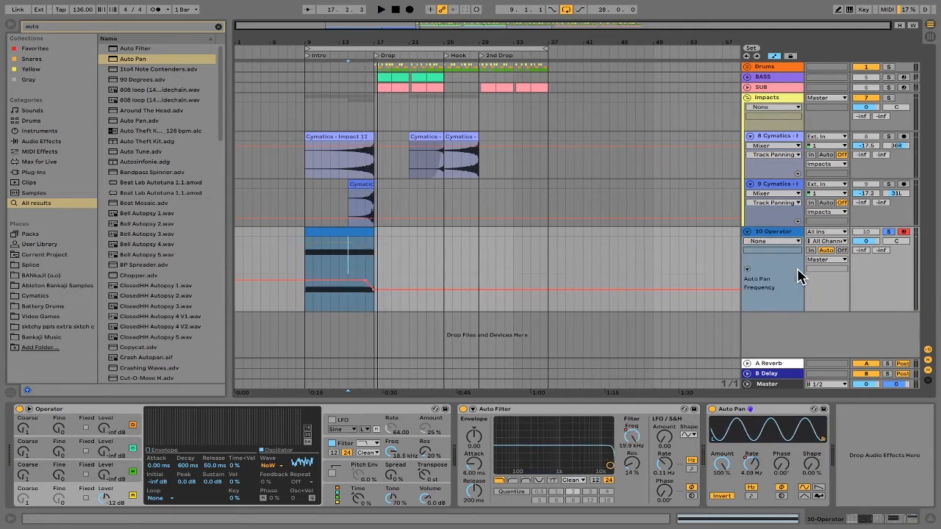
click(793, 244)
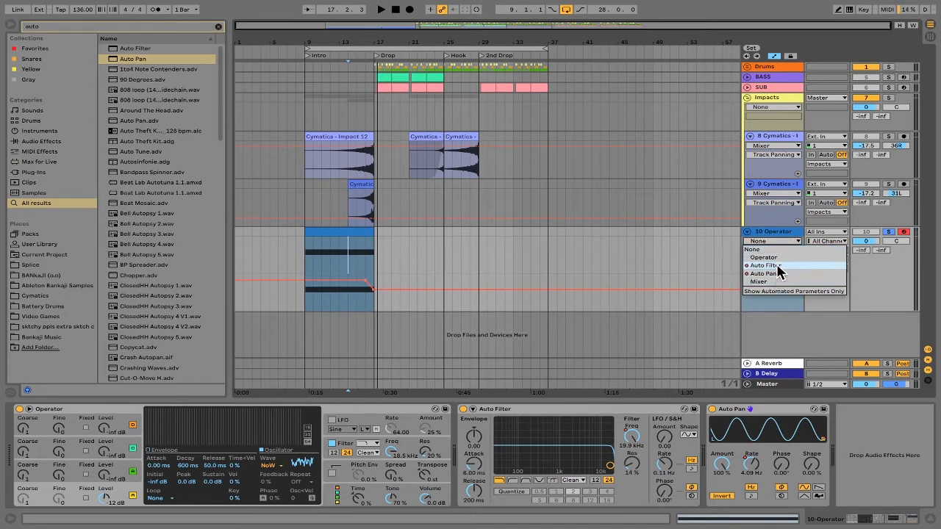
click(778, 268)
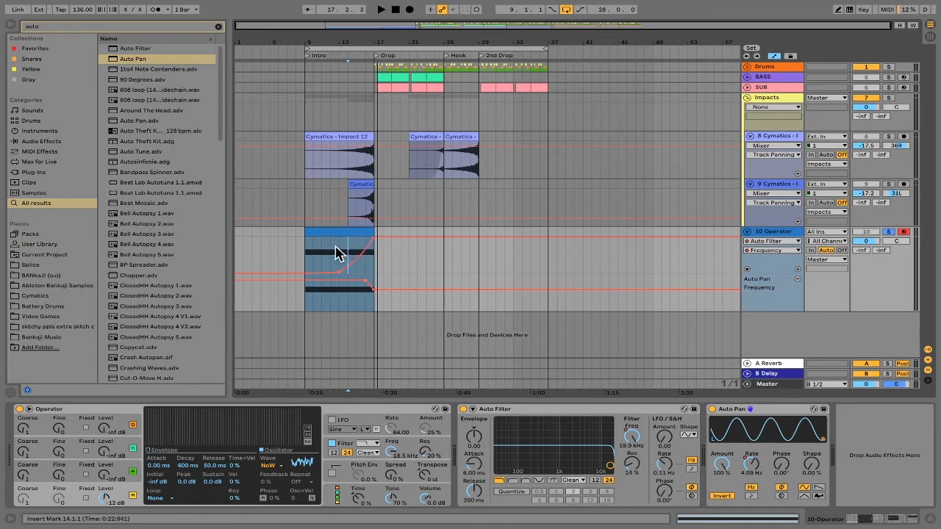
Step: Audition the combined filter and pan automation on the Operator track from bar 13
click(336, 252)
click(365, 281)
key(space)
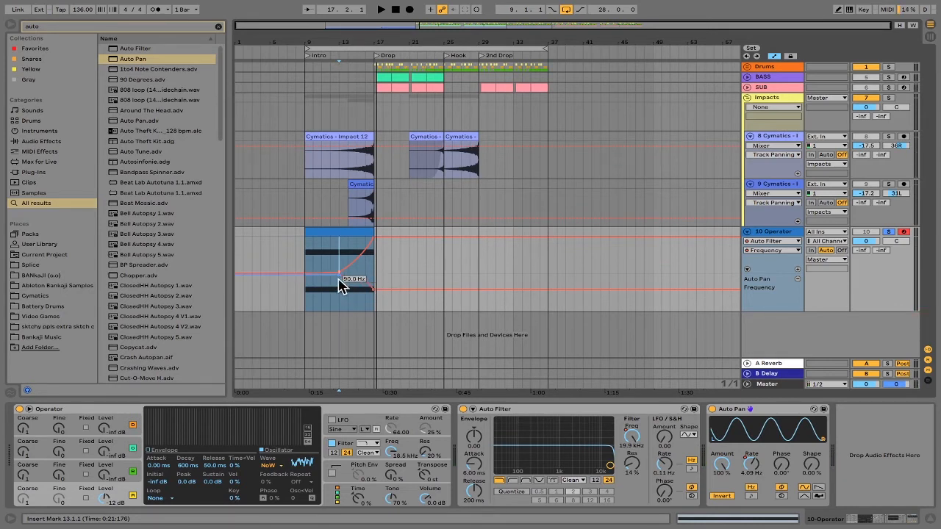
Step: Audition the riser and reshape the Auto Pan rate automation to curve up from its minimum at bar 13 to a peak at bar 16
key(space)
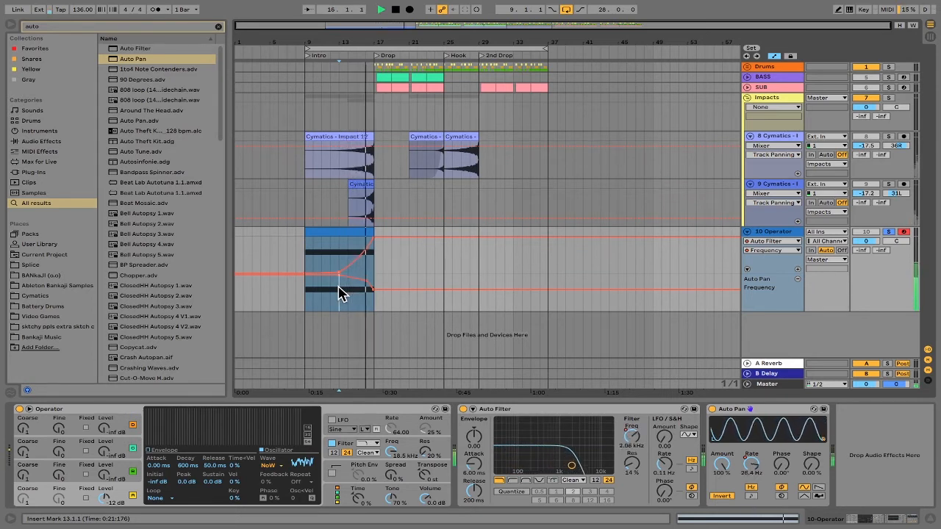
key(space)
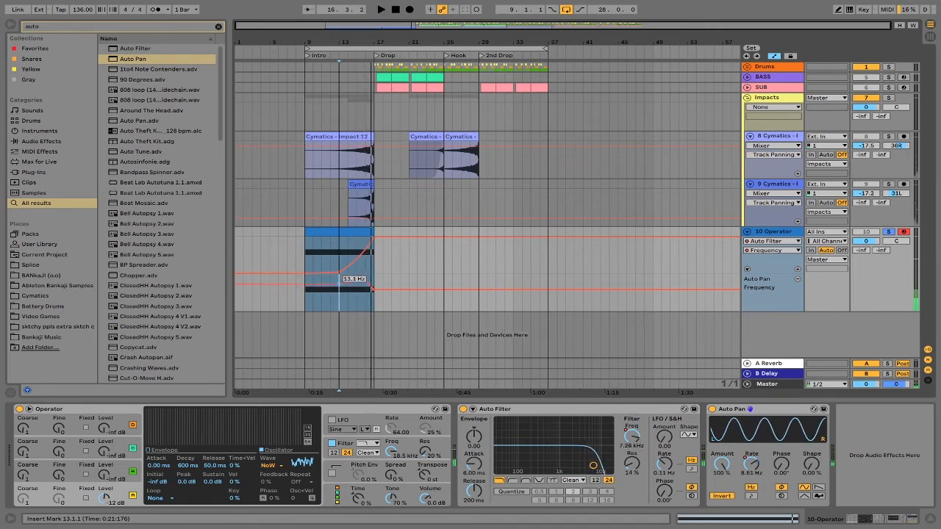
key(space)
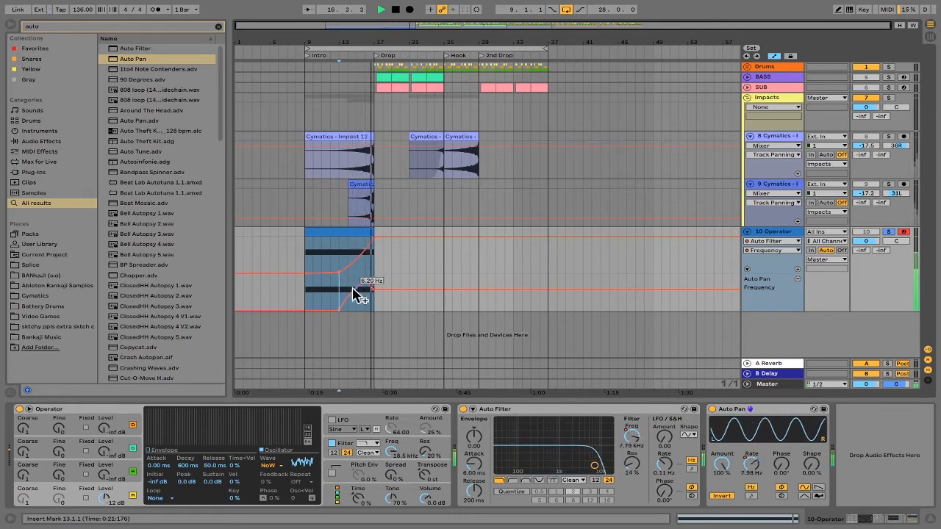
drag(355, 294, 379, 296)
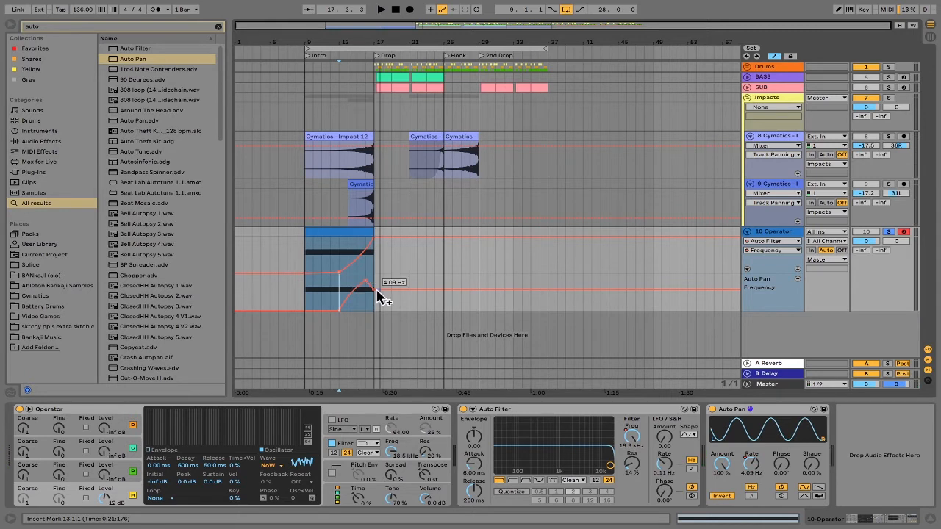
Step: Audition the riser with Auto Pan bypassed, and move the unsoloed Operator track into the Impacts group
click(712, 410)
key(space)
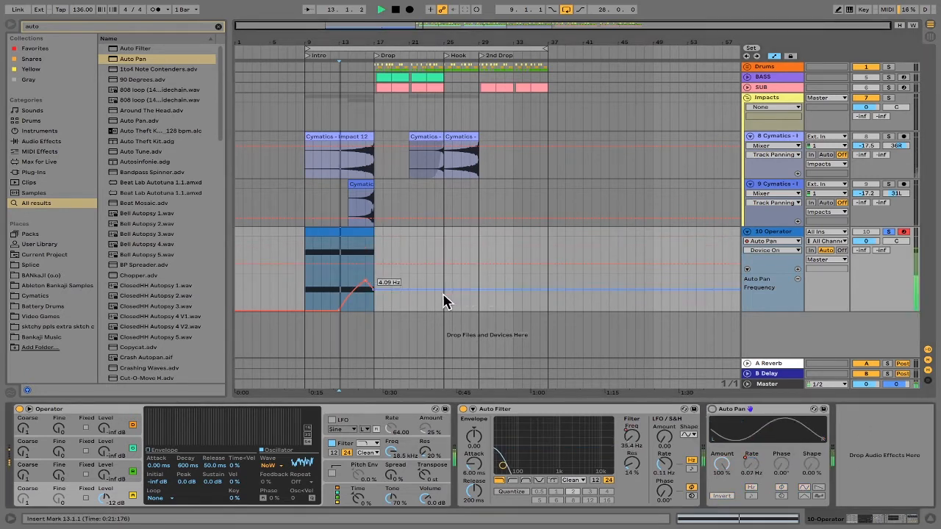
click(892, 233)
drag(773, 240, 772, 237)
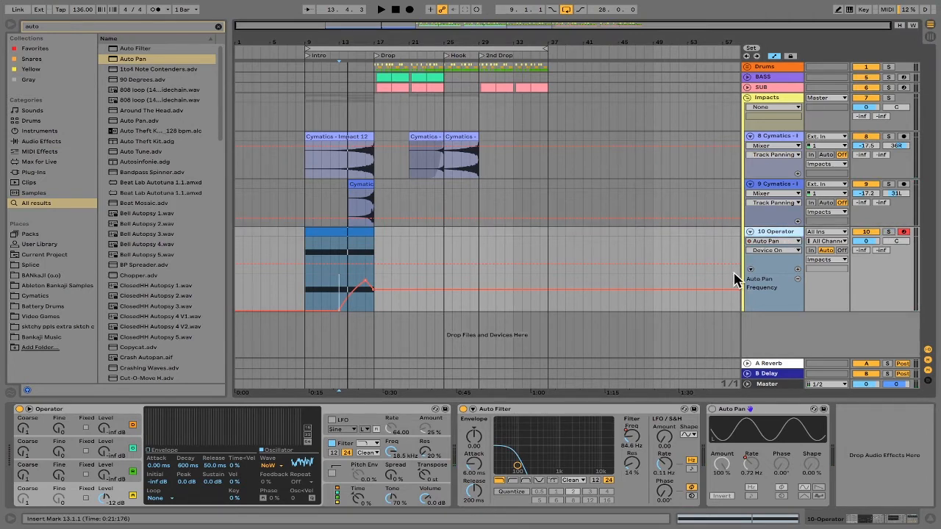
Step: Audition the full intro transition from bars 9 and 13, and lower the Operator track's volume to about -8.2 dB
click(306, 183)
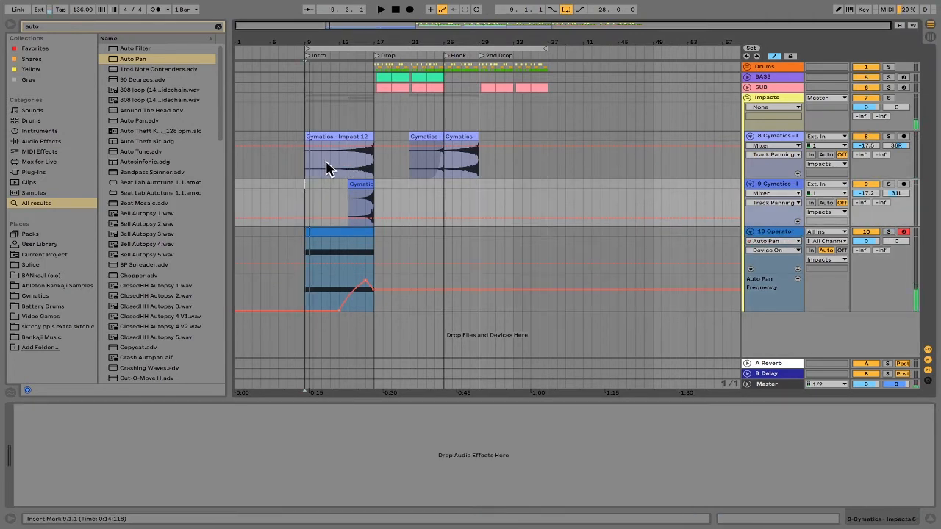
click(342, 167)
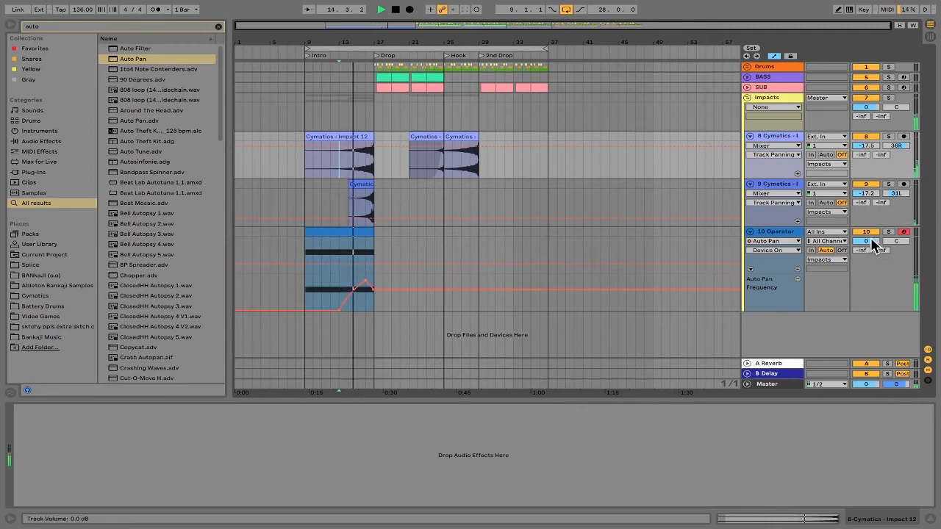
drag(870, 242, 869, 257)
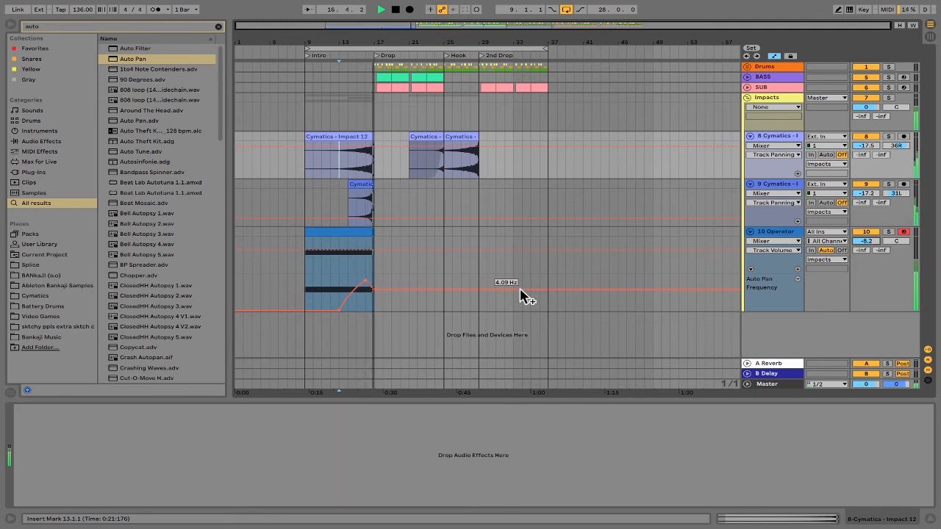
Step: Re-enable Auto Pan, lower its rate automation at bar 17 to 2.07 Hz, and audition the soloed riser from bar 16
click(357, 262)
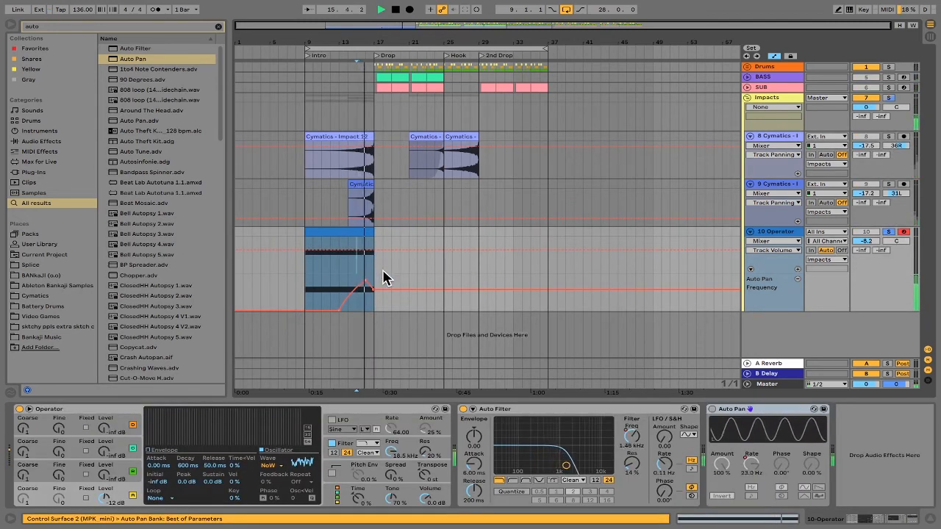
click(712, 410)
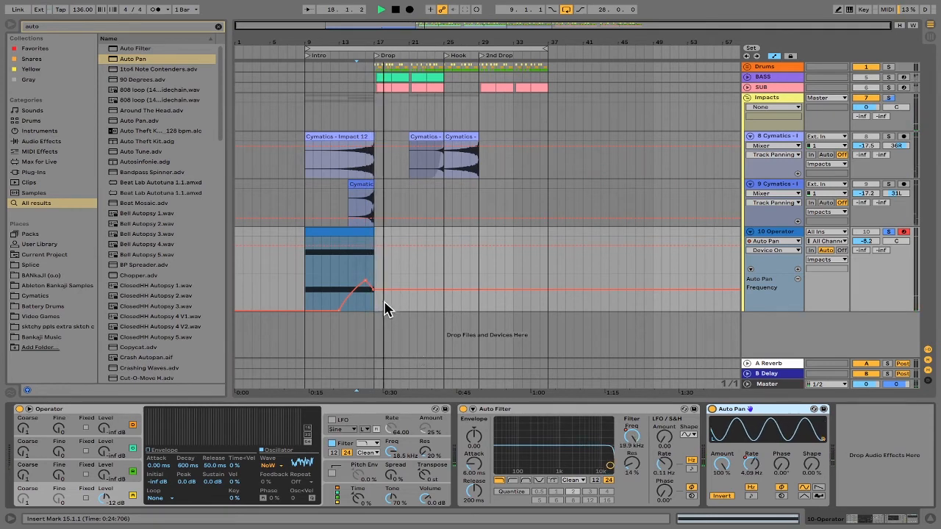
mouse_move(374, 295)
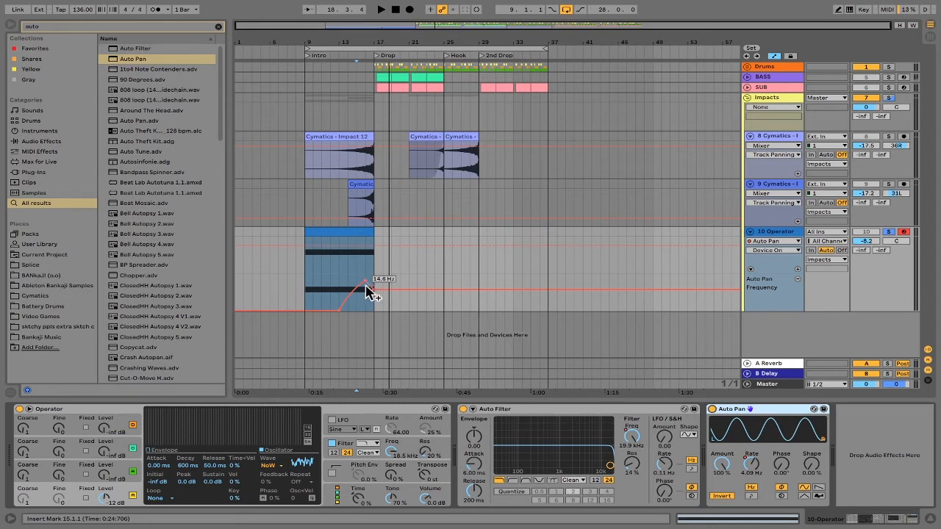
click(370, 301)
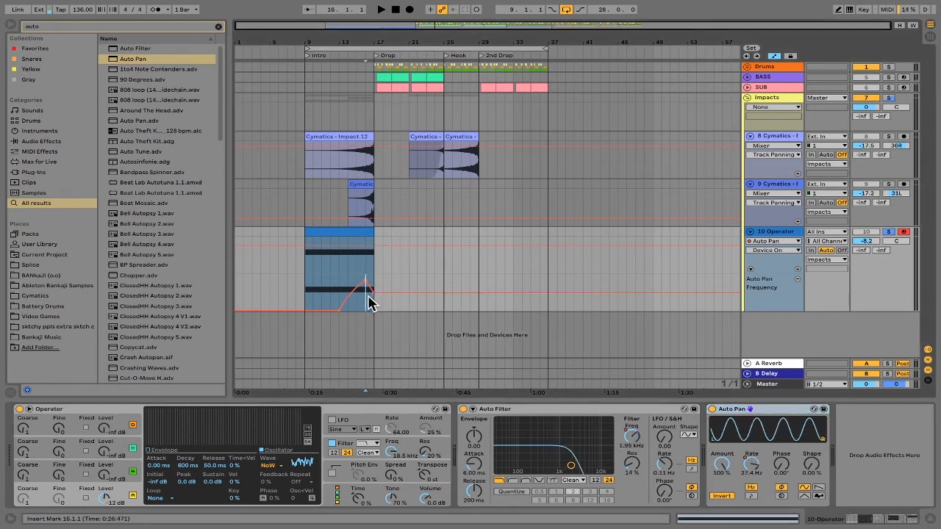
key(space)
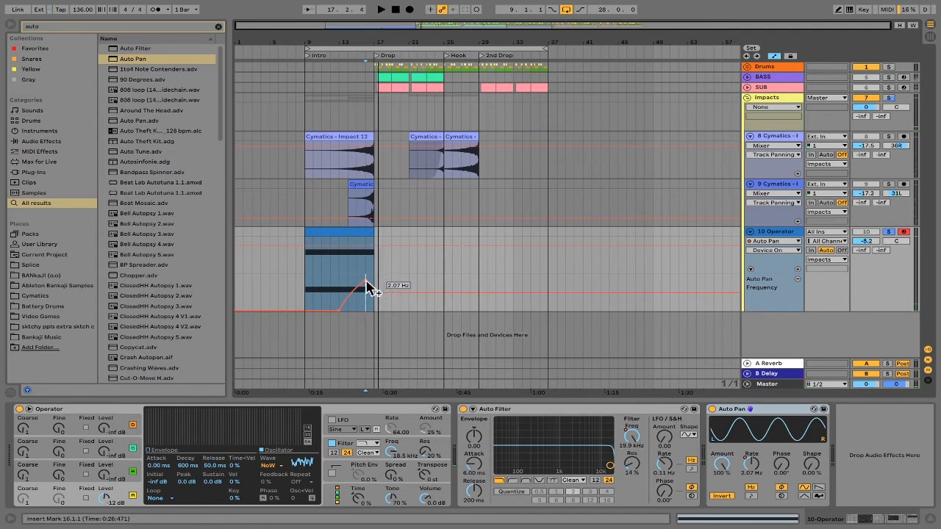
Step: Play the unsoloed transition from bar 13 and set the Operator track's volume to -9.3 dB
click(340, 267)
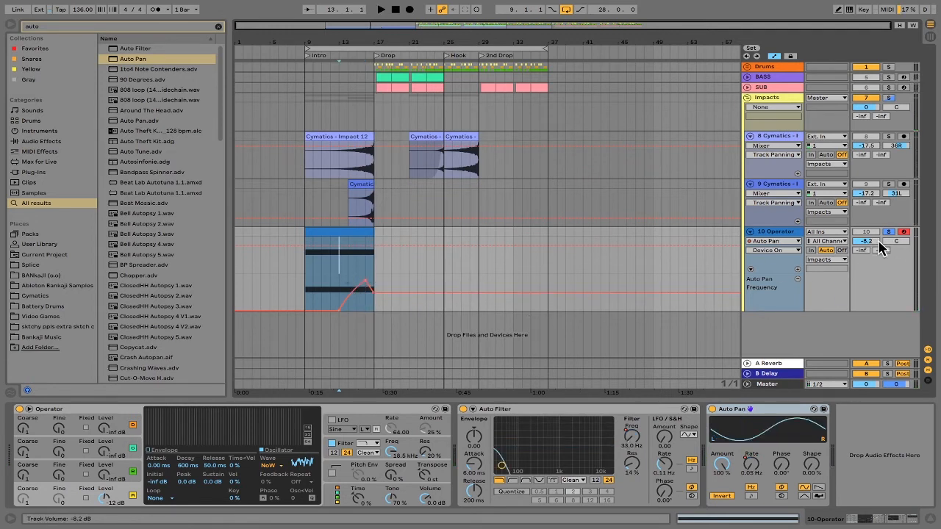
click(861, 241)
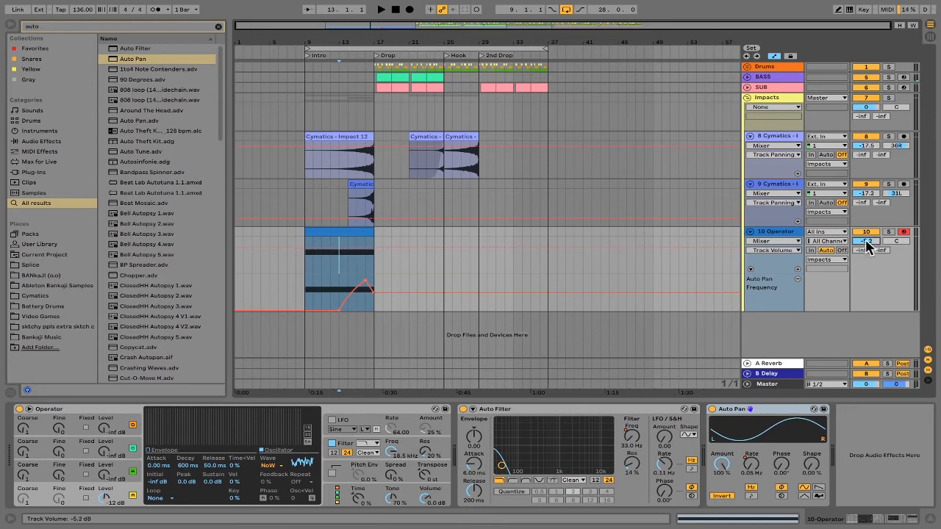
key(space)
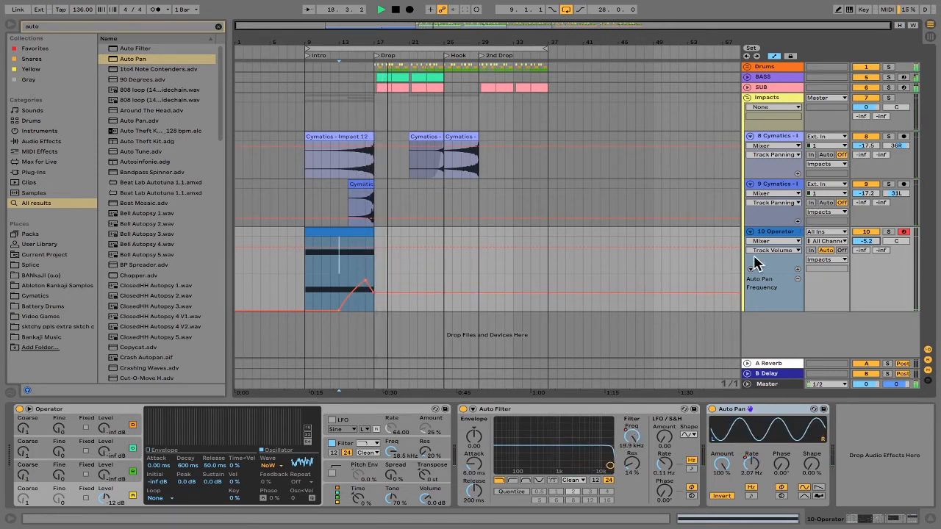
drag(858, 242, 858, 253)
key(space)
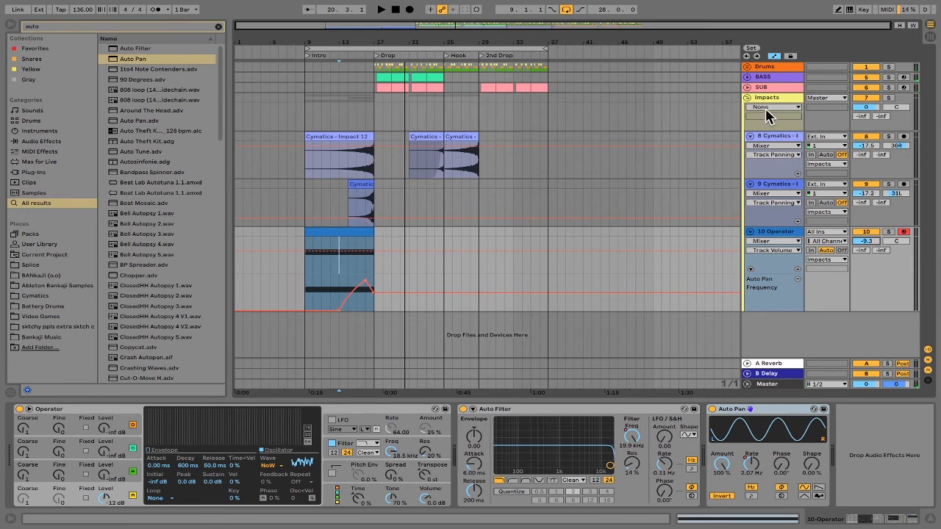
Step: Hide the automation and copy bars 13 to 17 of the Operator clip to bar 25, at the start of the Hook
key(a)
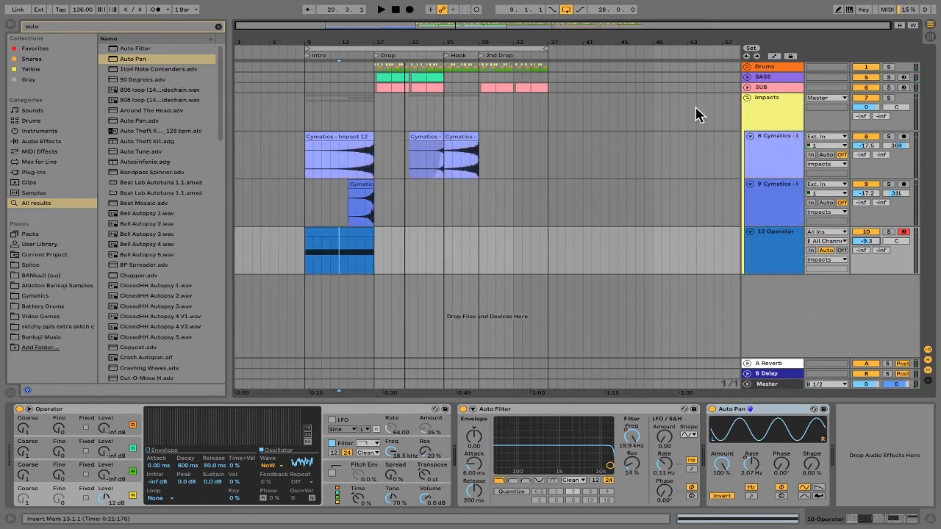
click(383, 216)
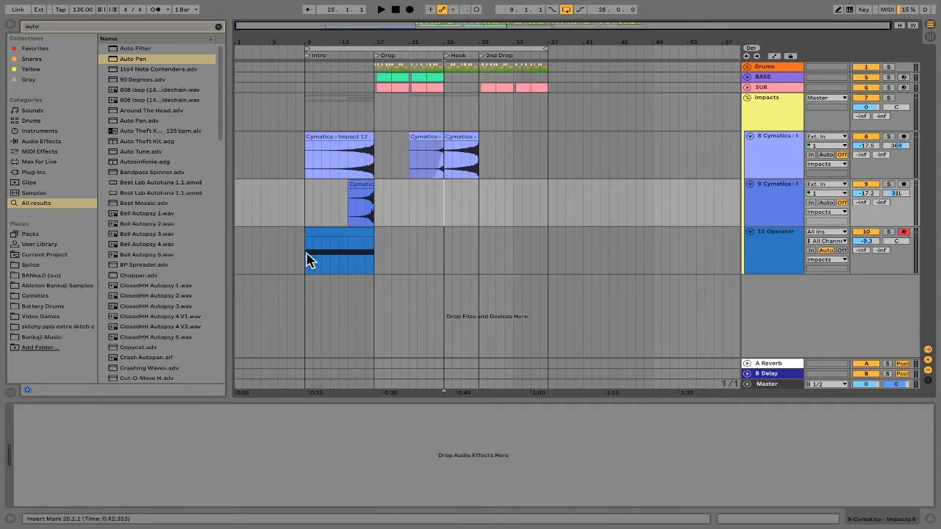
click(335, 242)
click(348, 264)
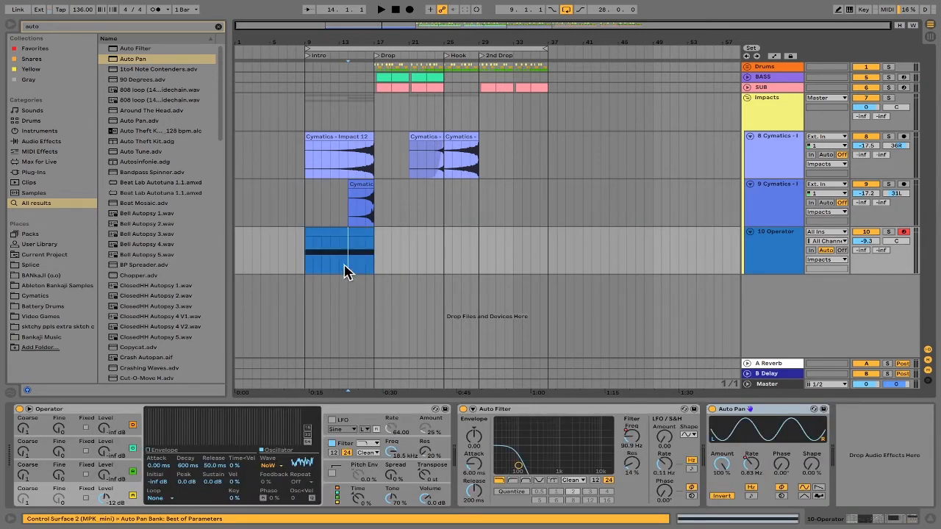
drag(342, 274, 373, 266)
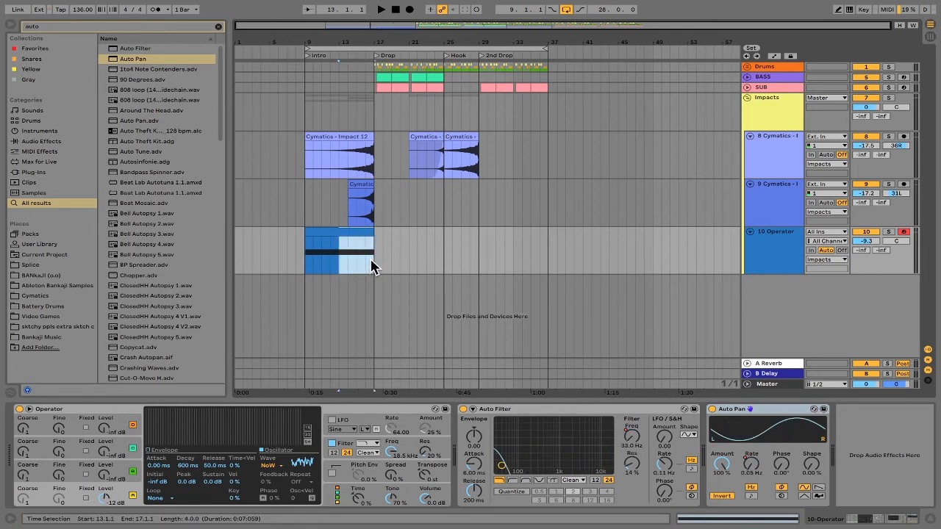
click(437, 252)
key(ctrl+v)
Step: Audition the Hook from bar 25 with the copied Operator riser
click(439, 215)
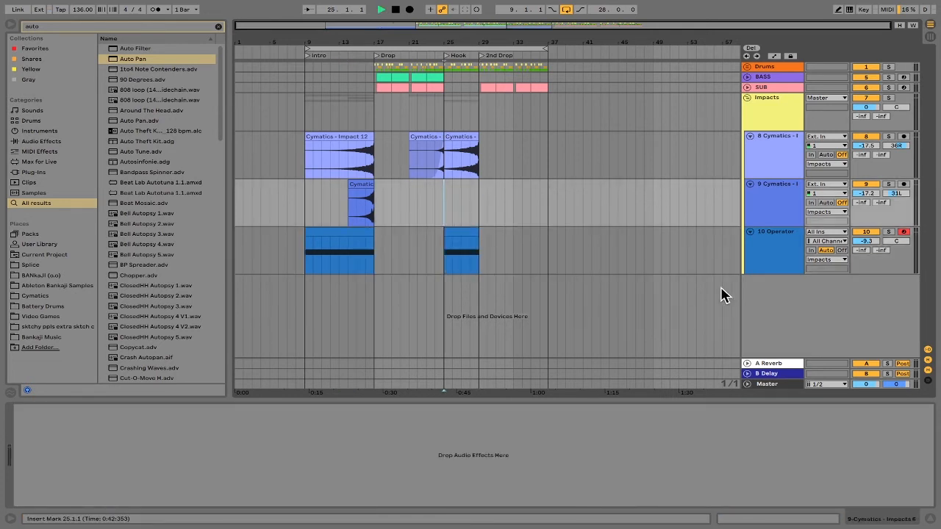
key(space)
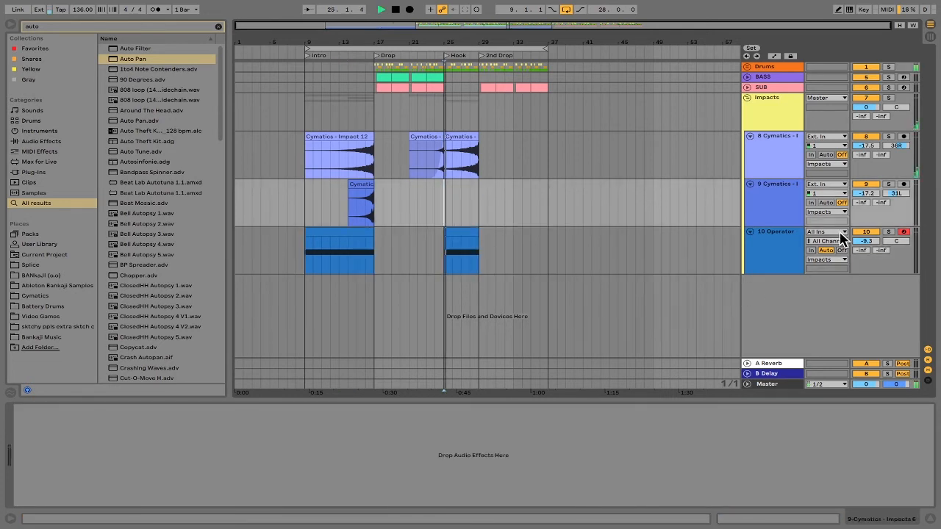
click(363, 185)
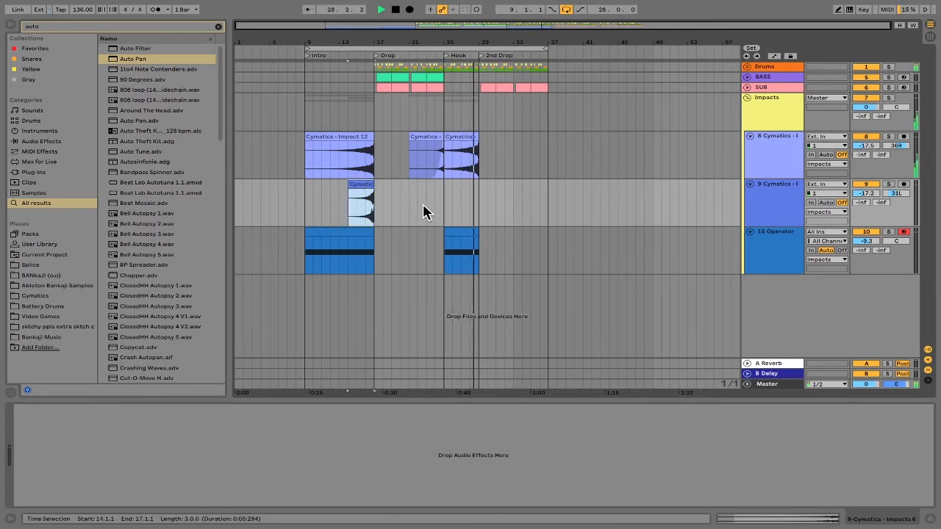
Step: Trim the G3 note in the copied Operator clip so that it starts at the clip's start marker at bar 5
click(458, 234)
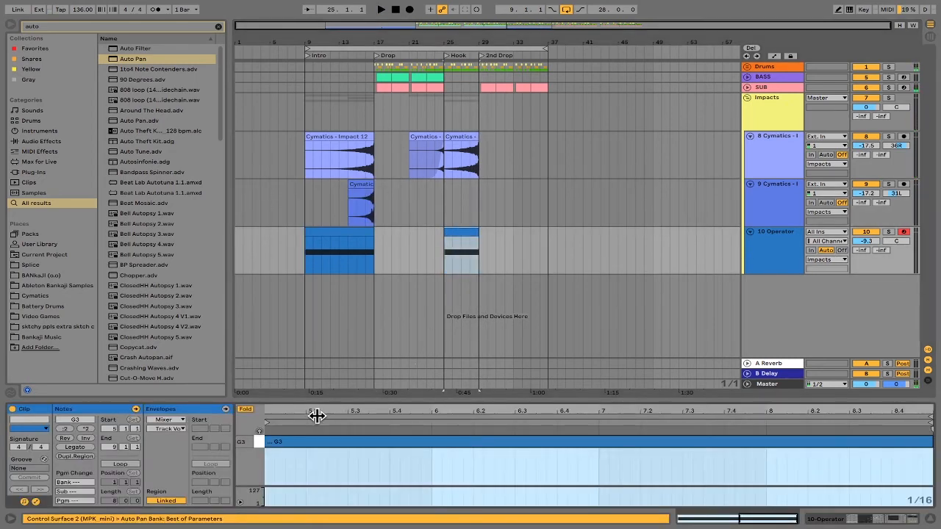
drag(333, 413, 636, 413)
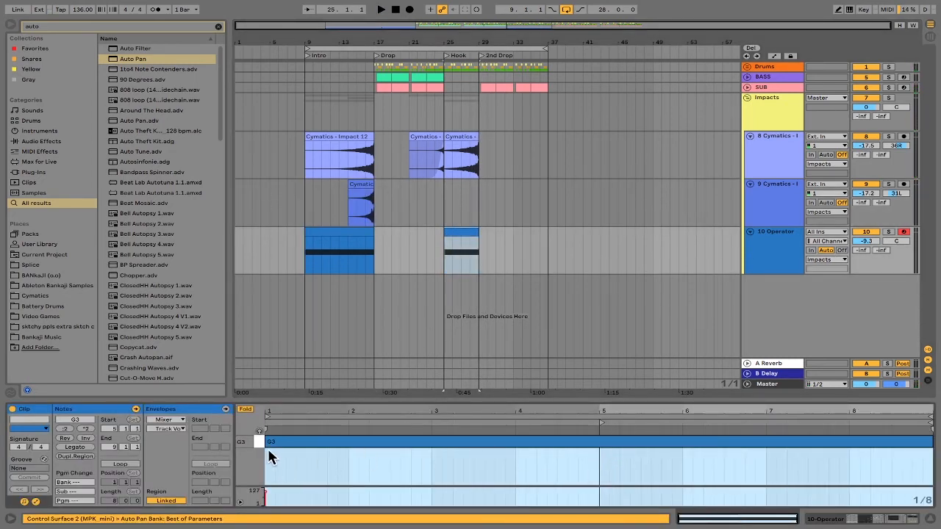
drag(266, 441, 601, 441)
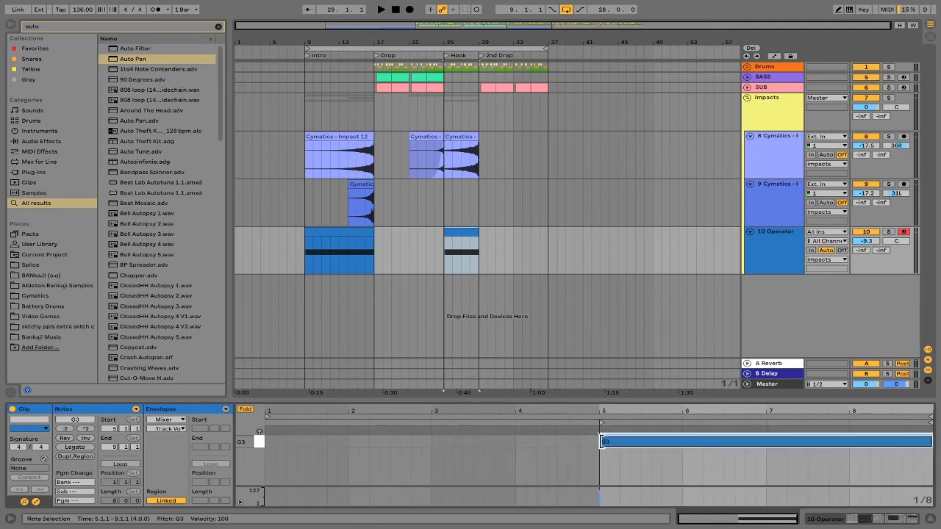
Step: Audition the transition from the Hook into the 2nd Drop with the trimmed riser note
click(446, 257)
key(space)
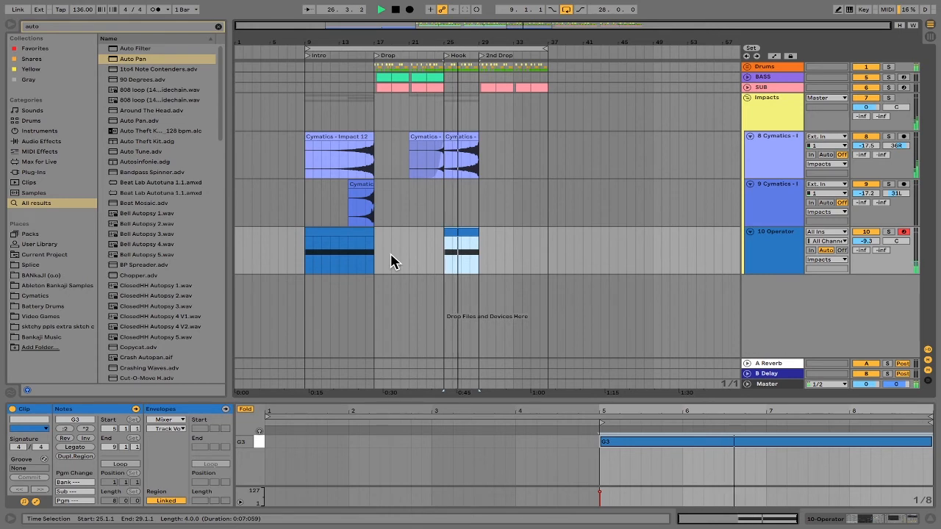
click(365, 186)
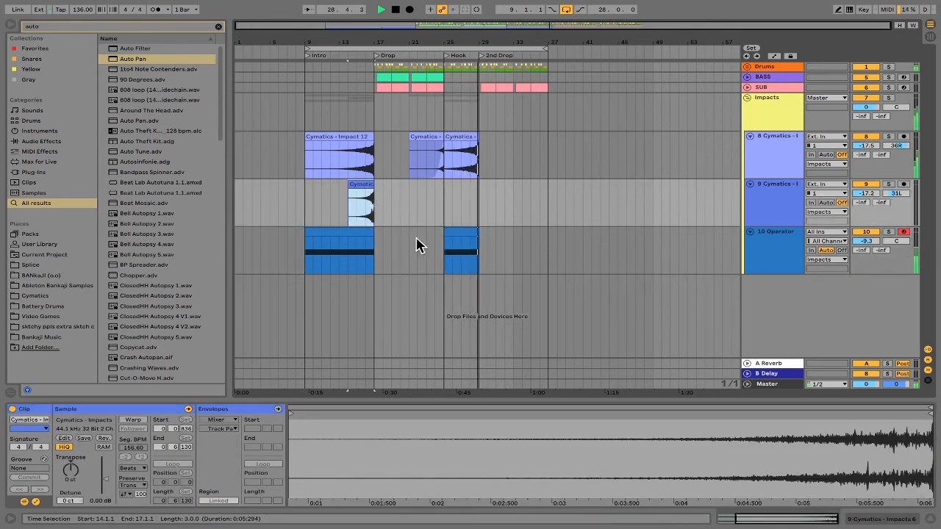
key(space)
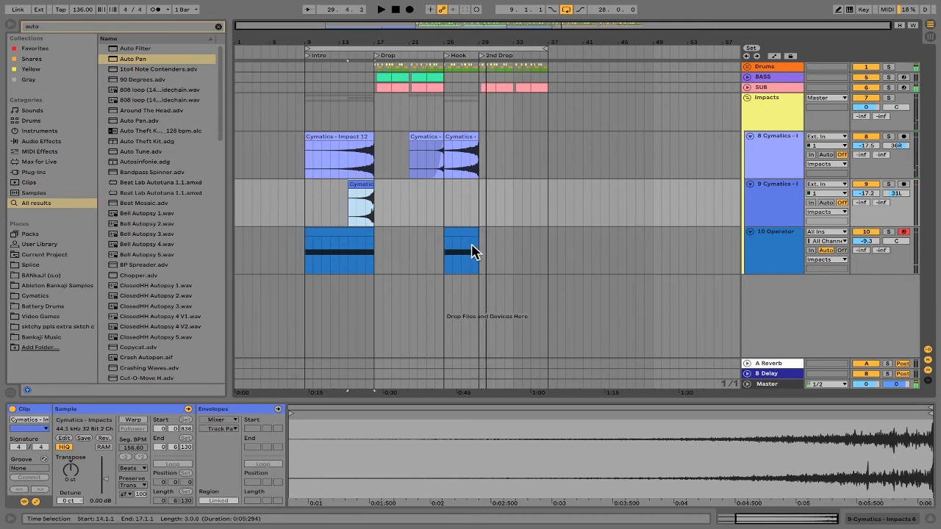
Step: Show the automation and reshape the copied Auto Pan rate curve over bars 25 to 29, lowering its peak to about 9.29 Hz
click(466, 237)
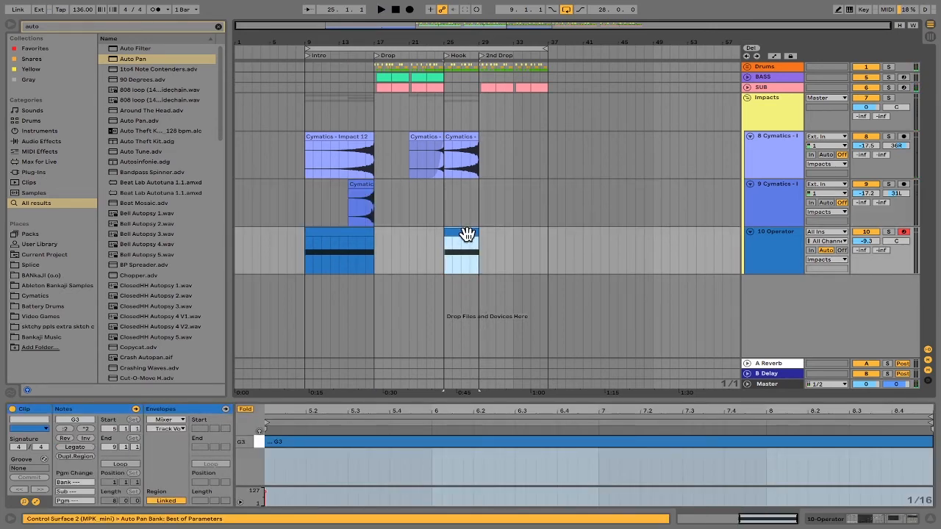
key(a)
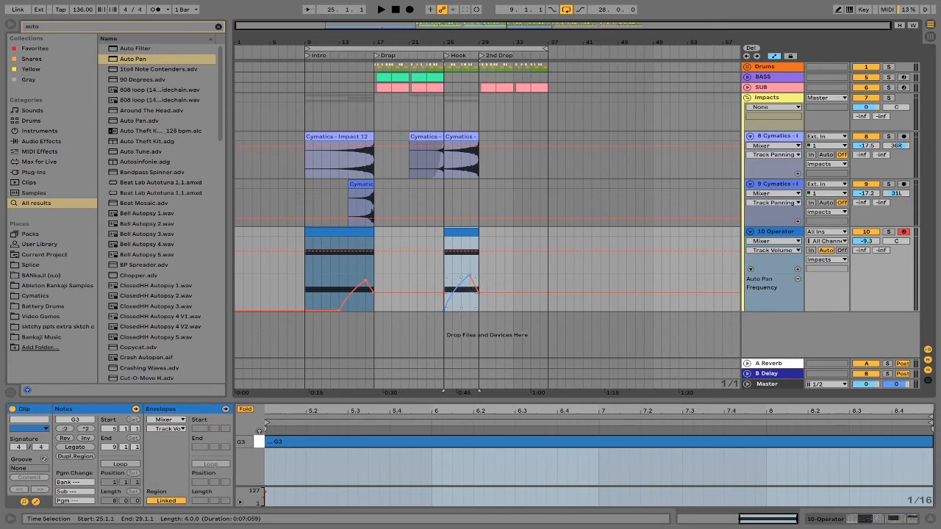
click(444, 269)
key(space)
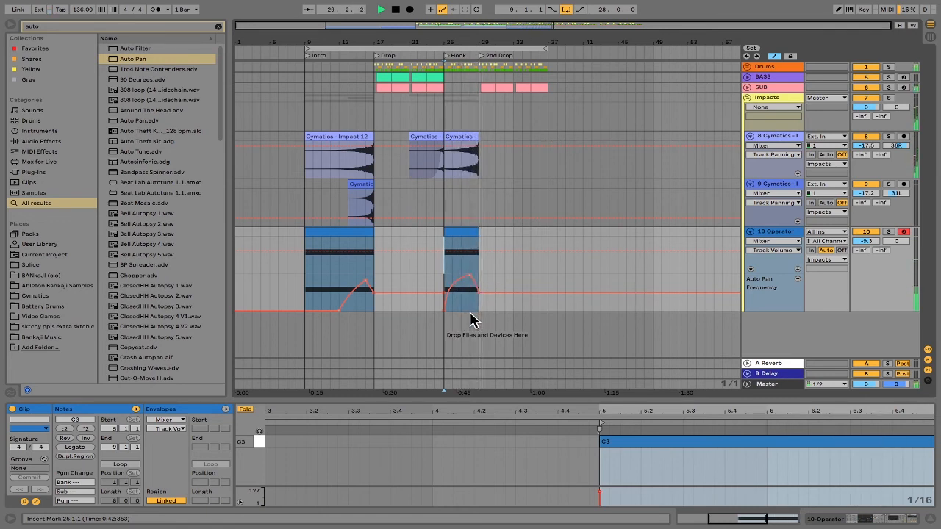
drag(470, 276, 470, 286)
key(space)
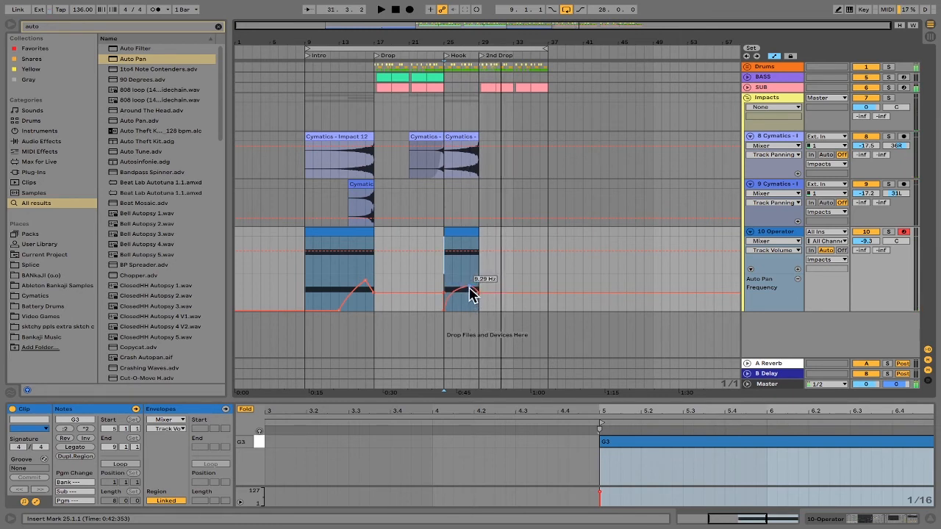
Step: Audition the Hook into the 2nd Drop from bar 27 with the reshaped Auto Pan rate curve
click(458, 286)
key(space)
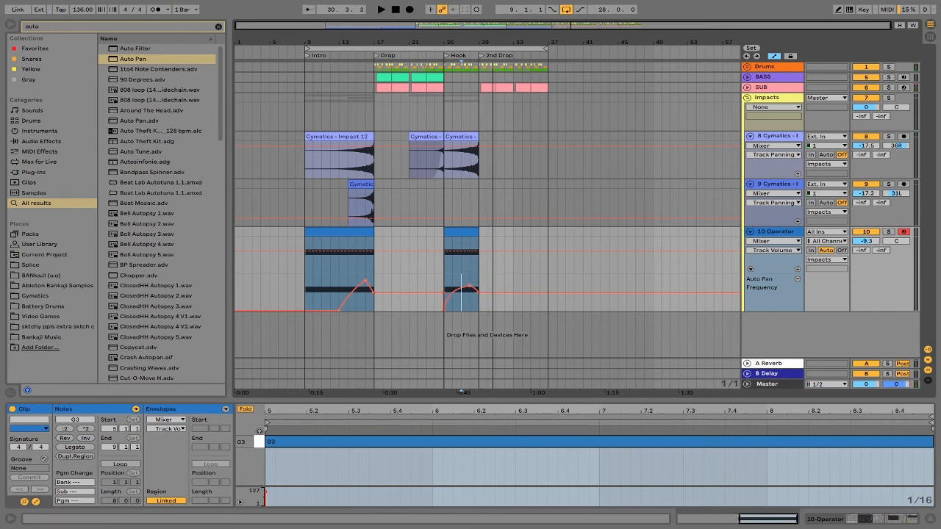
click(307, 119)
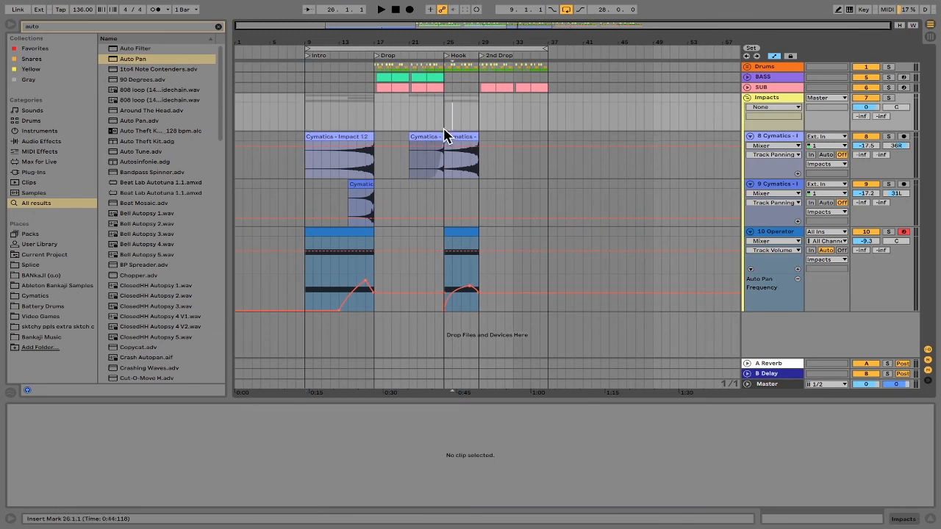
Step: Hide the automation lanes and add an EQ Eight to the Impacts group
click(786, 102)
key(a)
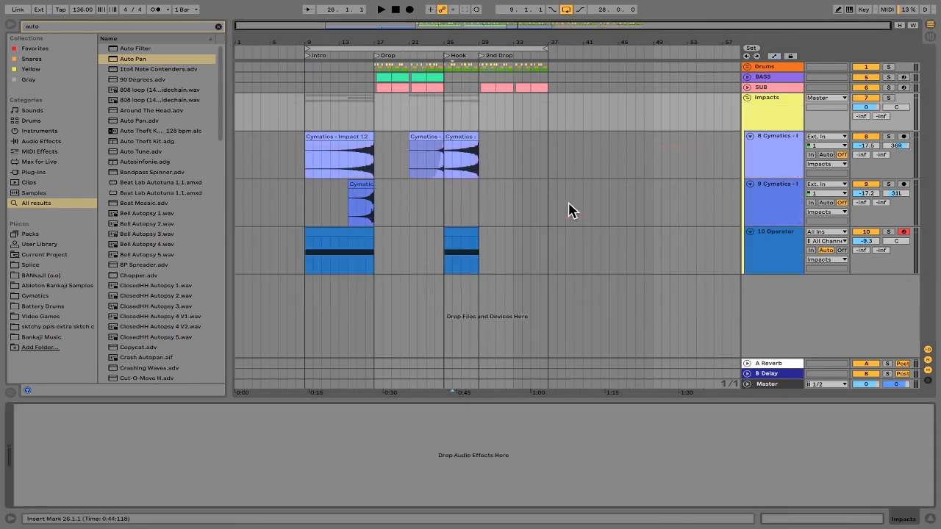
click(91, 27)
text(ew)
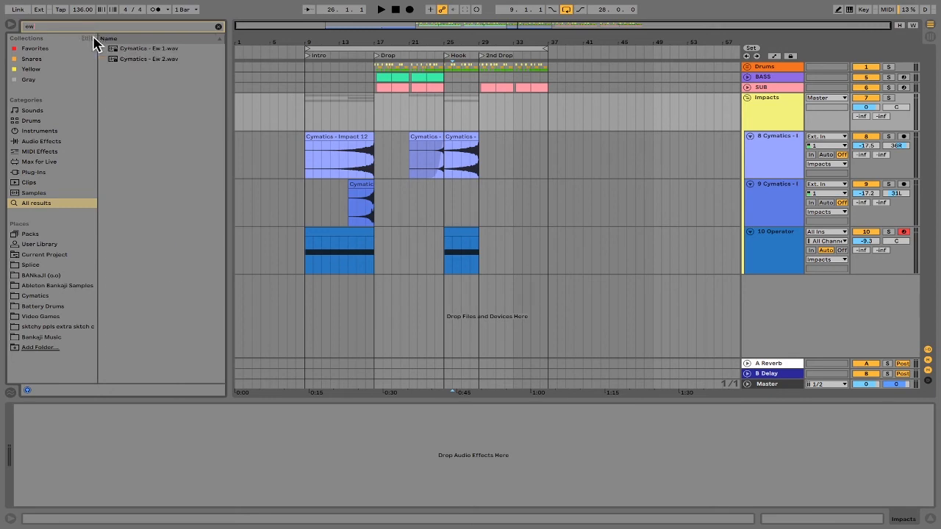
key(BackSpace)
text(q)
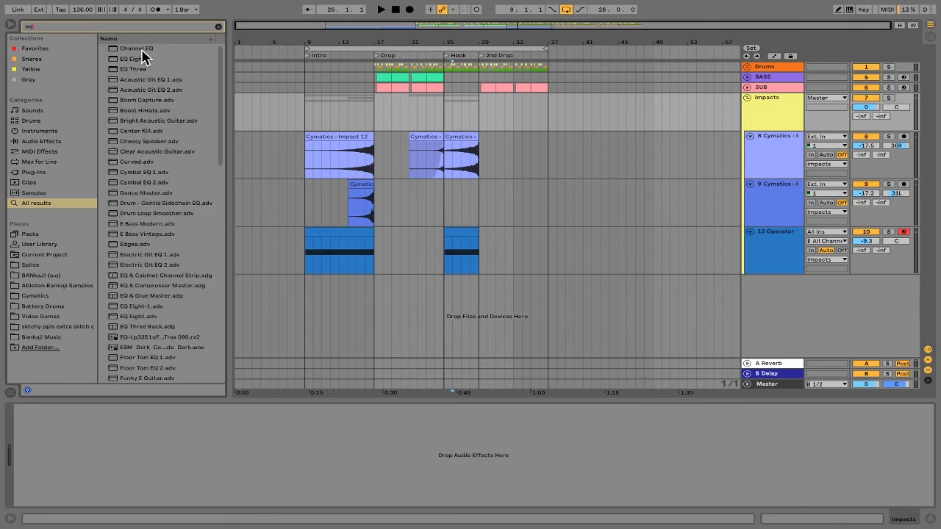
click(144, 63)
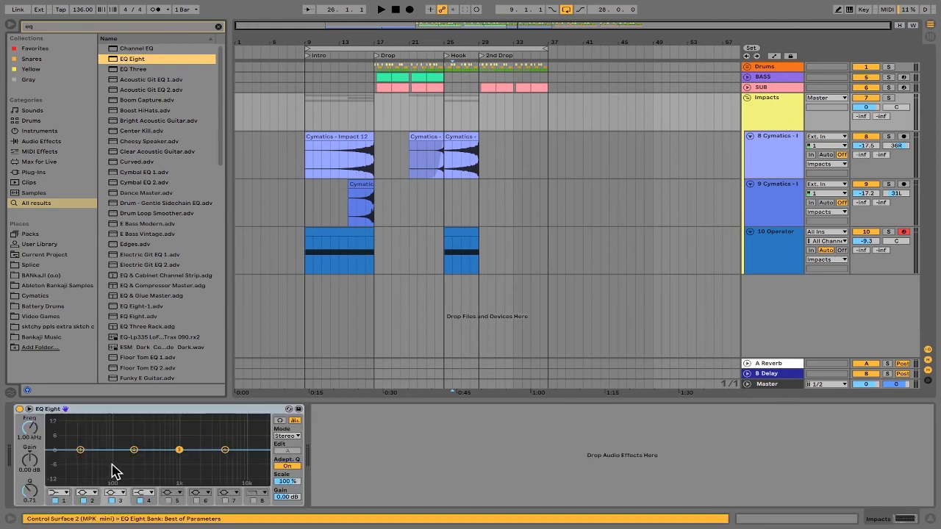
Step: Set band 1 of the EQ Eight to a steep low cut and raise its frequency to 126 Hz while listening to the Hook
click(65, 493)
click(59, 439)
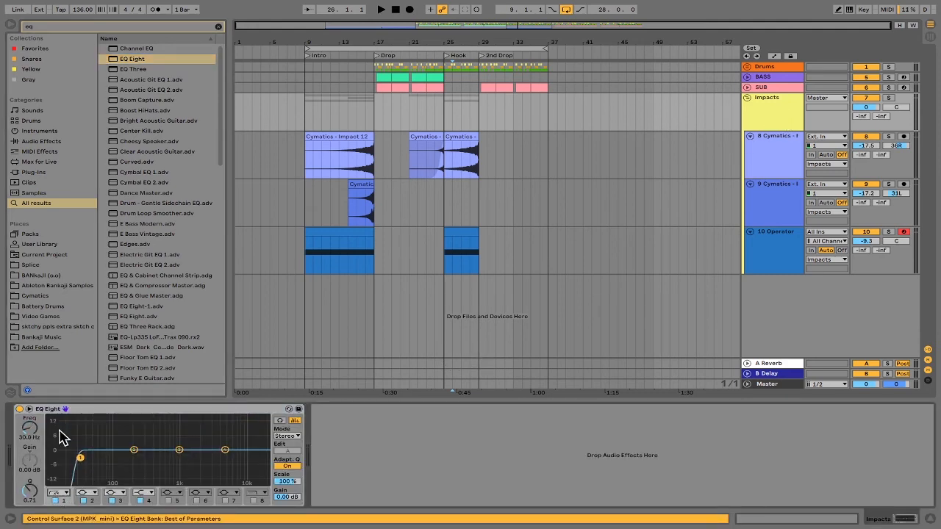
drag(81, 461, 103, 456)
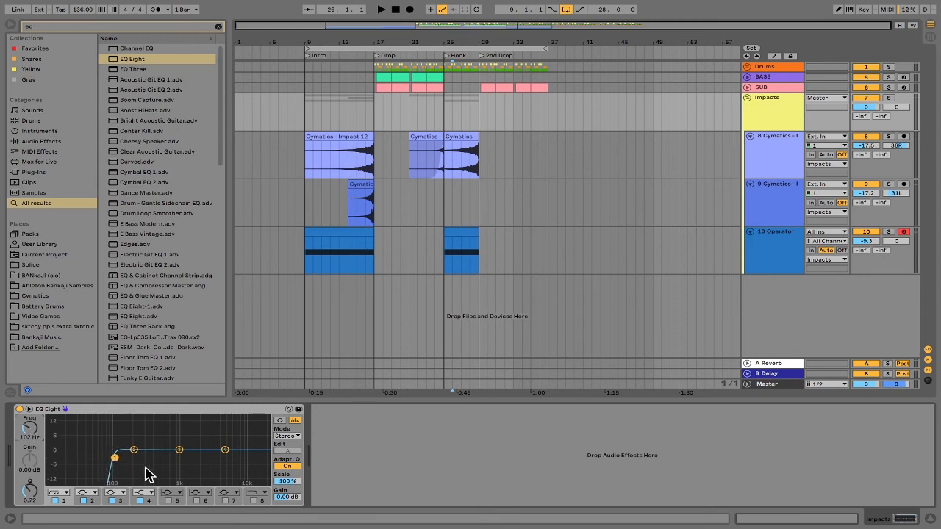
key(space)
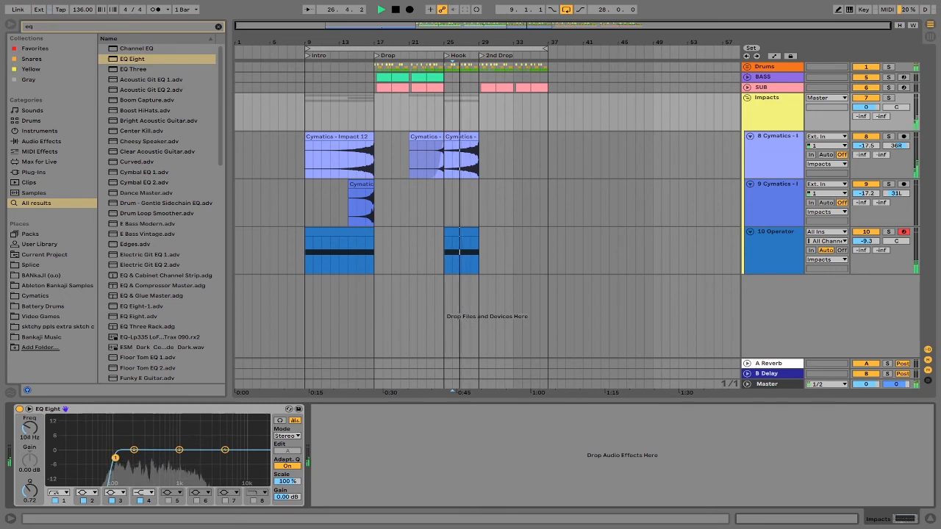
drag(116, 459, 121, 459)
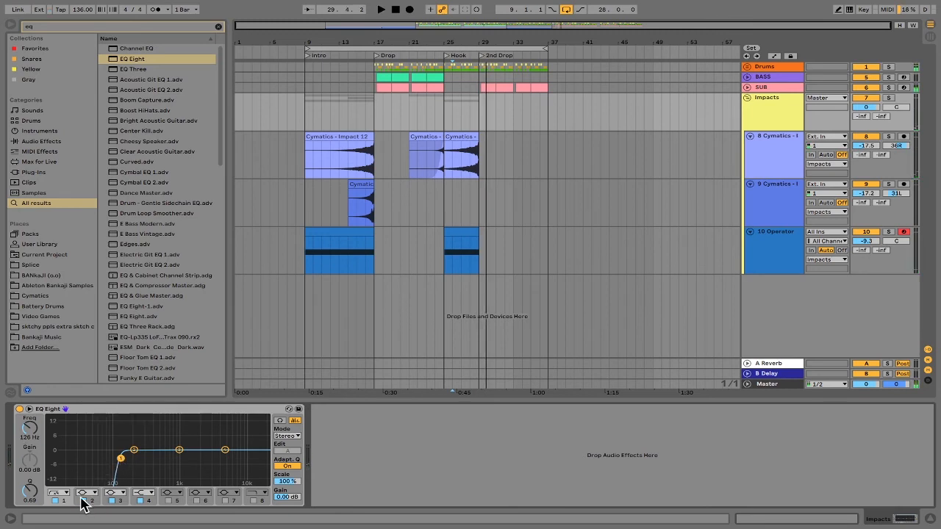
Step: Switch the EQ Eight's band 1 to a gentler low-cut slope and lower its frequency to 111 Hz
click(59, 492)
click(57, 443)
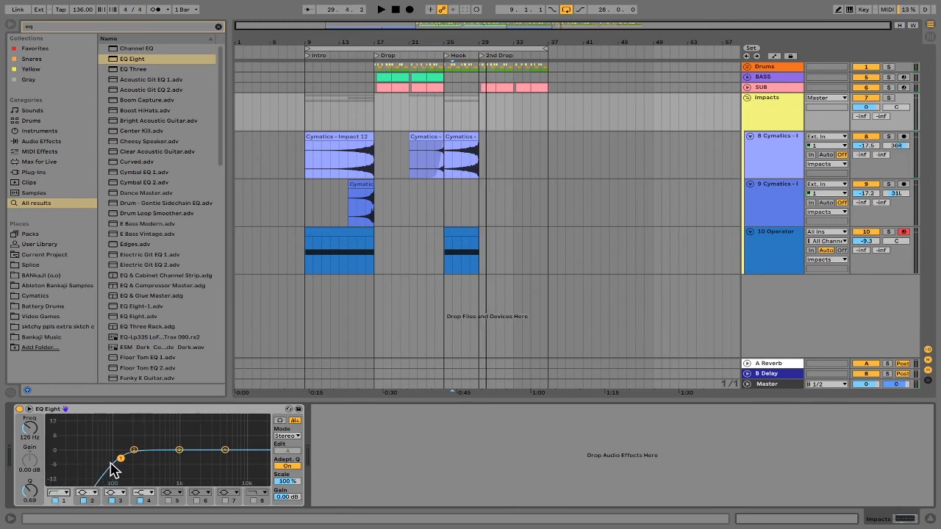
click(134, 450)
click(117, 460)
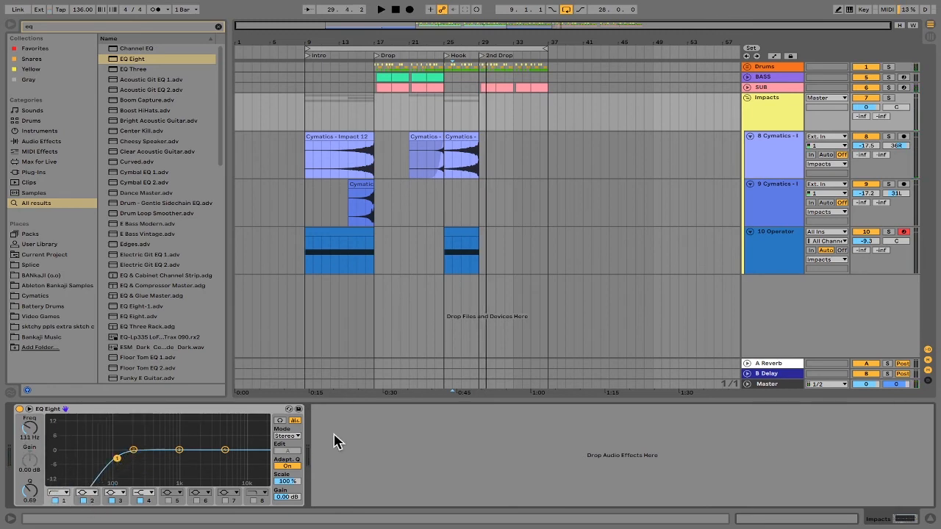
Step: Clear the browser search and lower the Impacts group volume to -5.3 dB while auditioning the Intro's transition into the Drop
key(Escape)
click(349, 116)
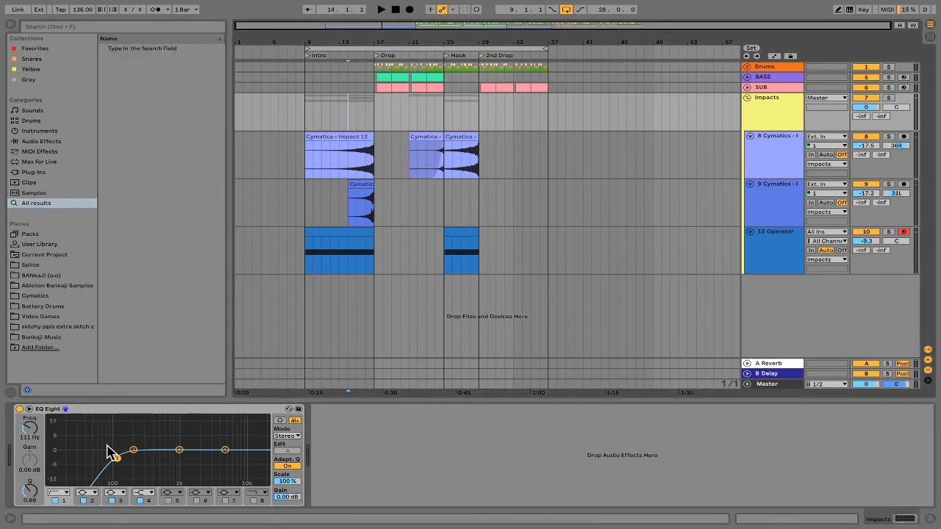
key(space)
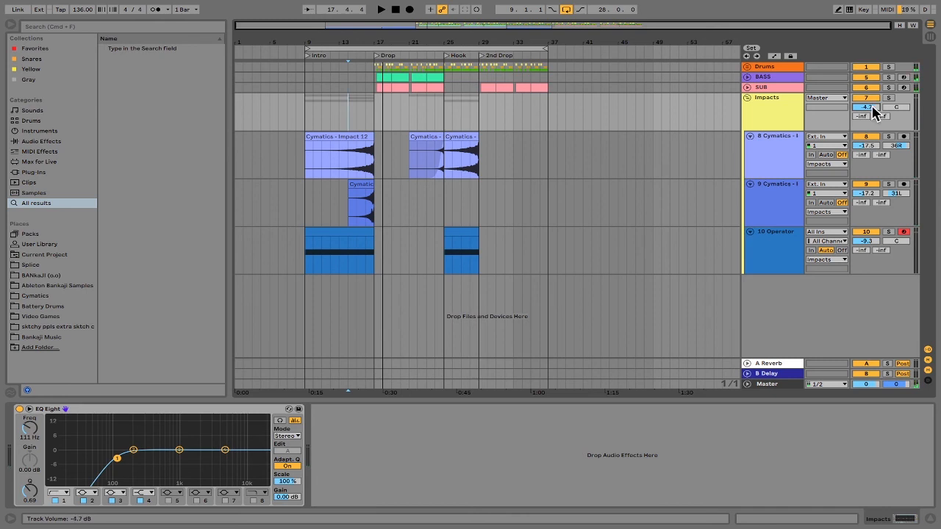
click(359, 120)
key(space)
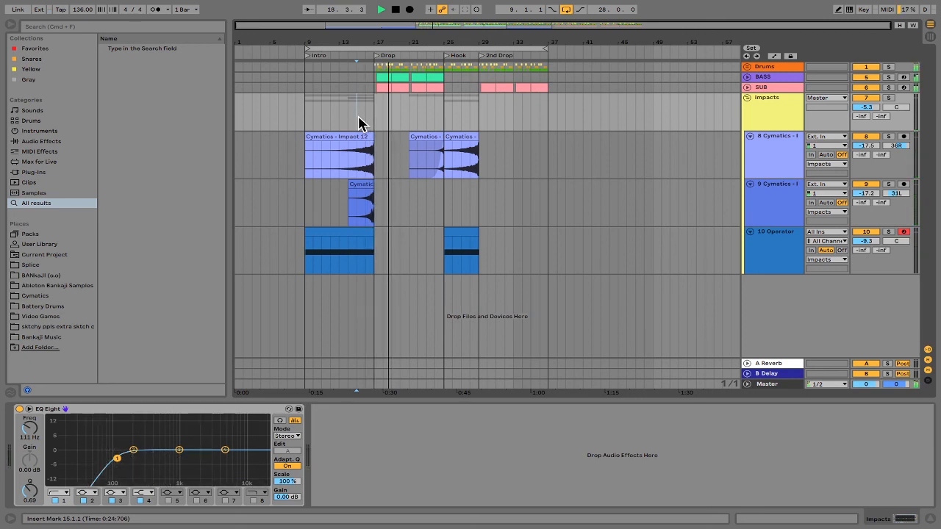
key(space)
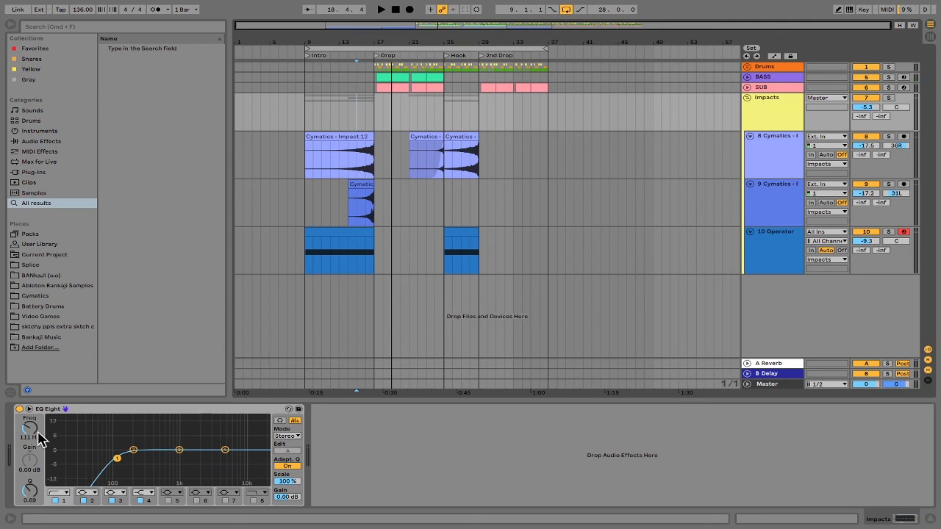
click(501, 199)
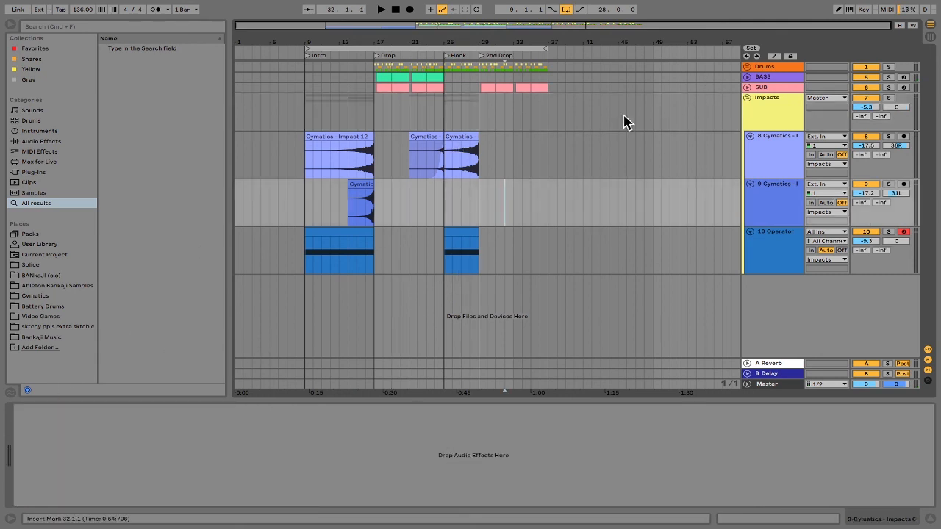
click(405, 245)
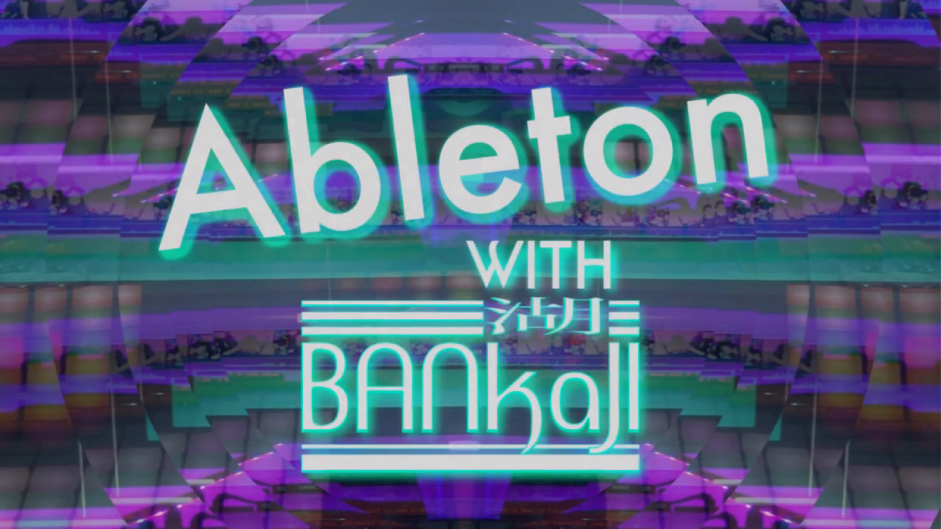